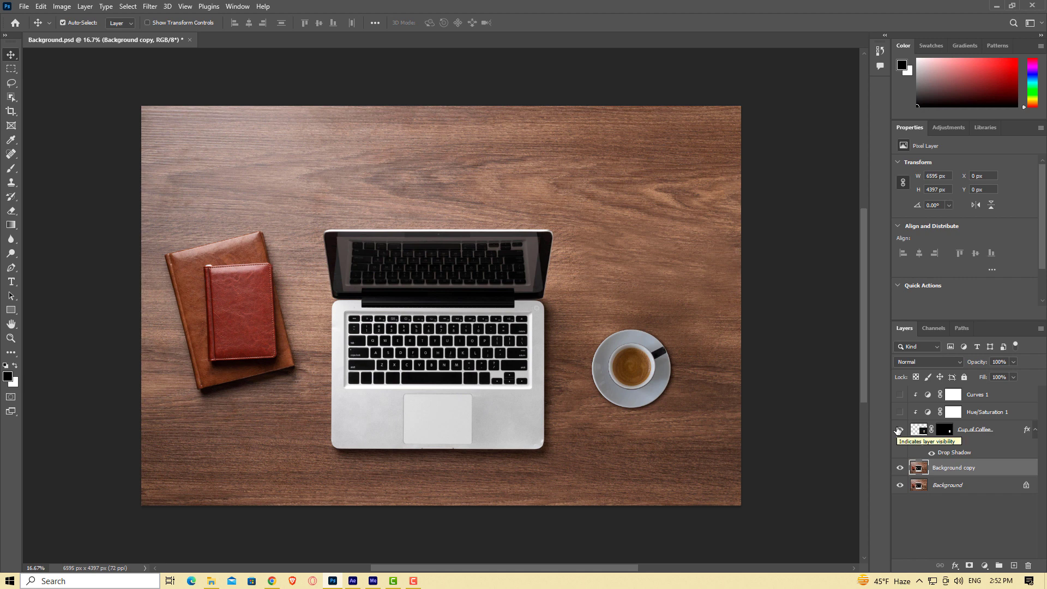
- Toggle the visibility of the Cup of Coffee, Hue/Saturation 1 and Curves 1 layers to compare the image with and without them
{"action": "left_click", "coordinate": [899, 430]}
{"action": "left_click", "coordinate": [899, 430]}
{"action": "left_click", "coordinate": [900, 414]}
{"action": "left_click", "coordinate": [899, 396]}
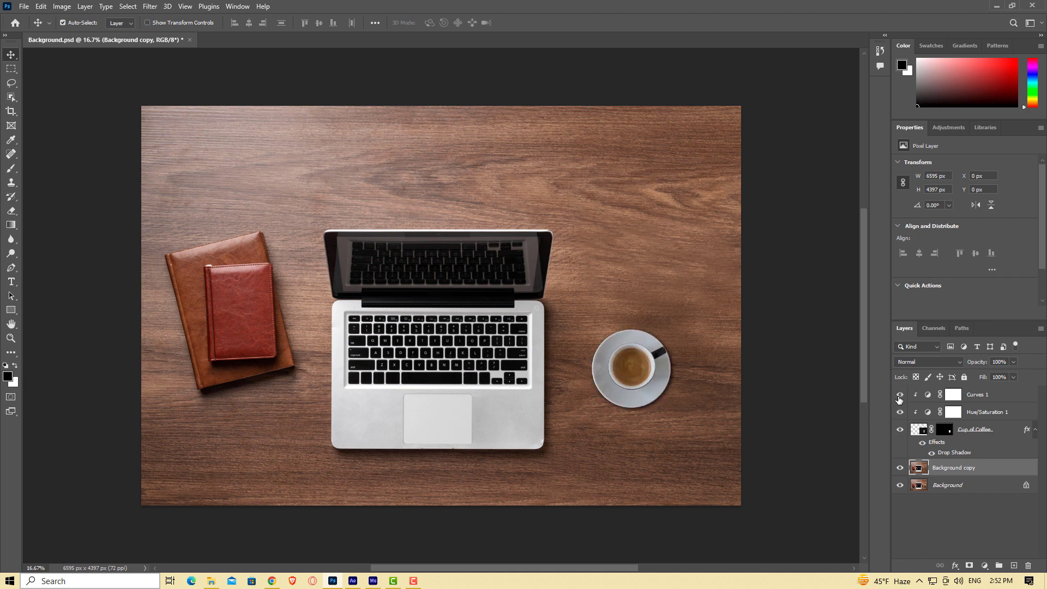
{"action": "left_click", "coordinate": [900, 397]}
{"action": "left_click", "coordinate": [900, 413]}
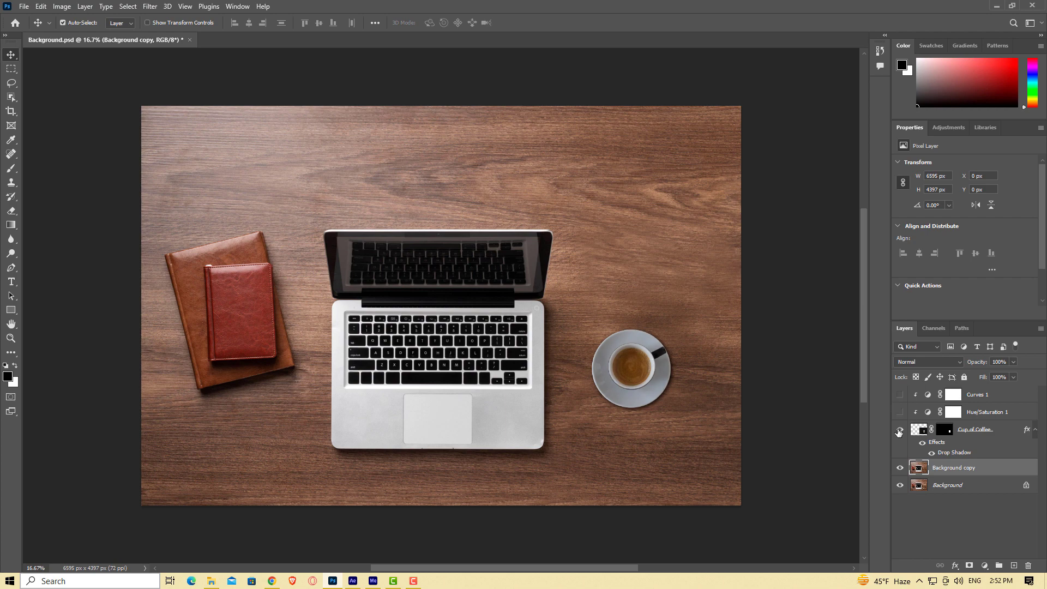
{"action": "left_click", "coordinate": [900, 429]}
- Switch to After Effects, import Background.psd as a composition retaining layer sizes, and open the Background composition
{"action": "left_click", "coordinate": [353, 582]}
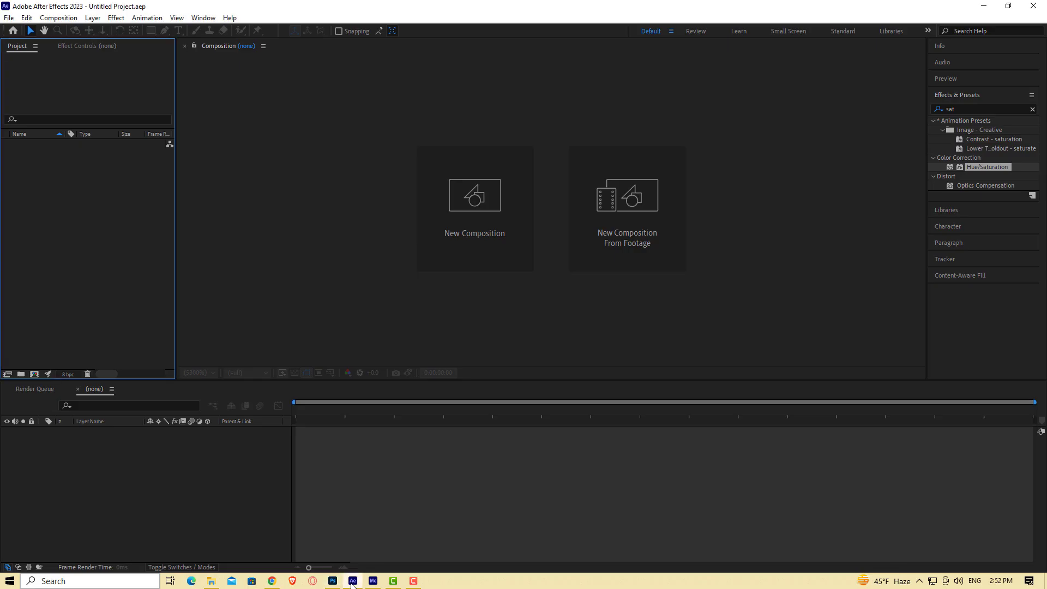
{"action": "left_click", "coordinate": [211, 581]}
{"action": "left_click_drag", "start_coordinate": [172, 324], "coordinate": [85, 245]}
{"action": "left_click", "coordinate": [556, 228]}
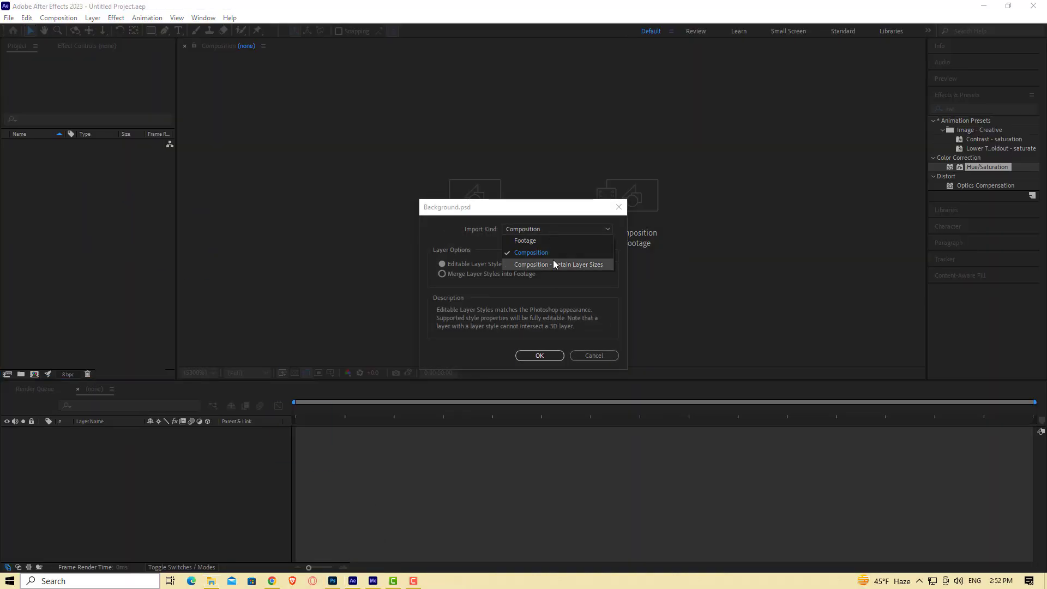
{"action": "left_click", "coordinate": [554, 260]}
{"action": "left_click", "coordinate": [543, 356]}
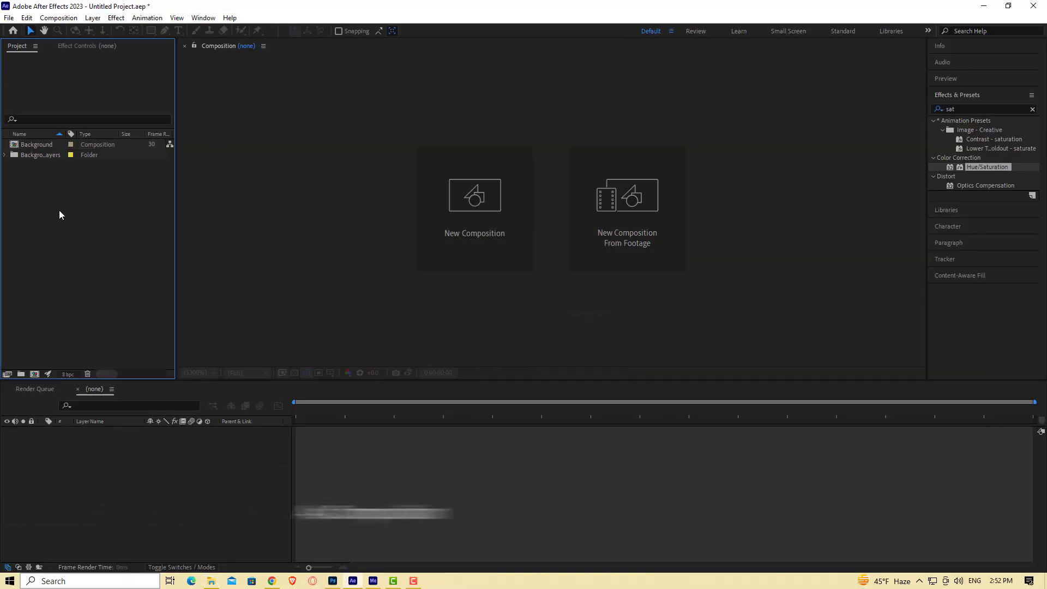
{"action": "double_click", "coordinate": [46, 146]}
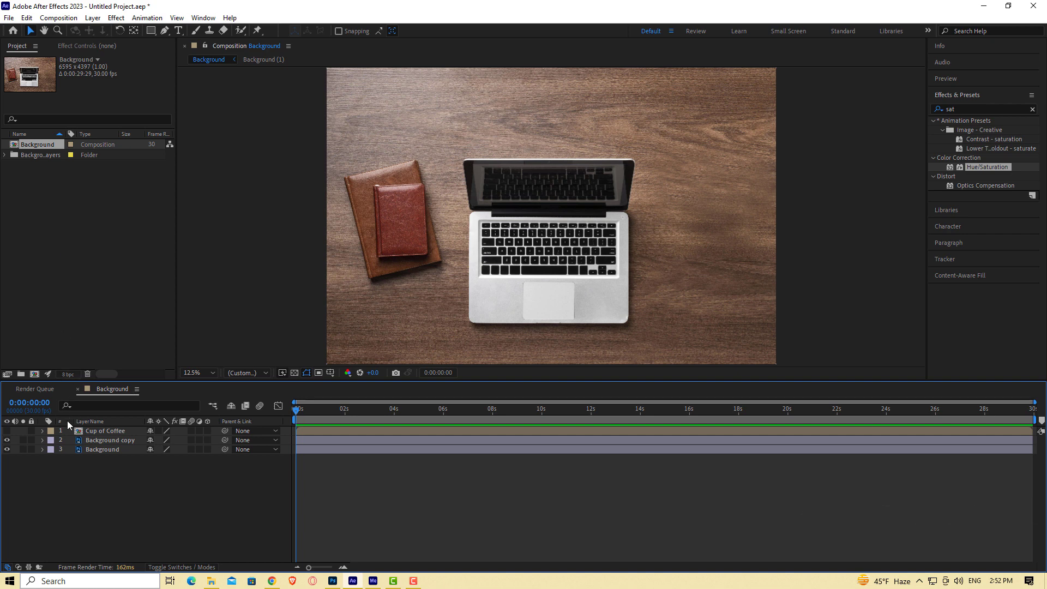
- Compare the image with and without the Background copy layer, and make the Cup of Coffee layer visible
{"action": "left_click", "coordinate": [7, 441]}
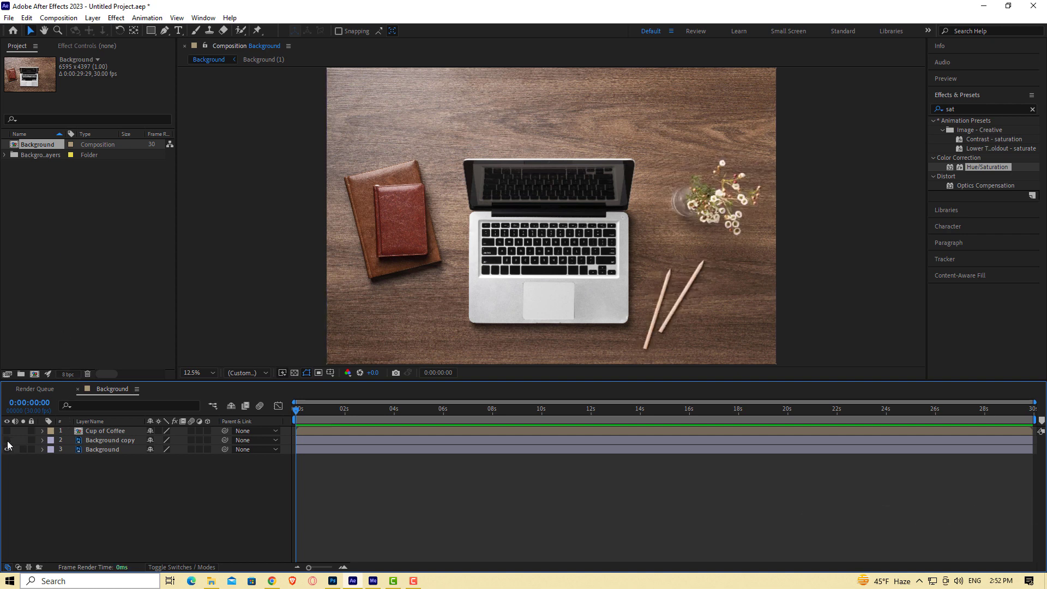
{"action": "left_click", "coordinate": [7, 441]}
{"action": "left_click", "coordinate": [91, 432]}
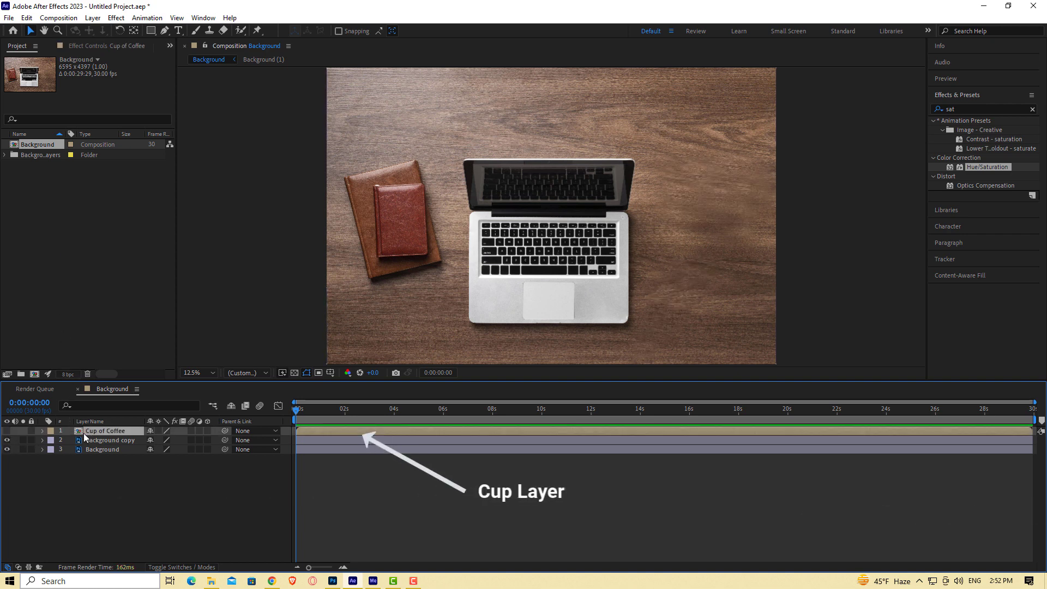
{"action": "left_click", "coordinate": [7, 431]}
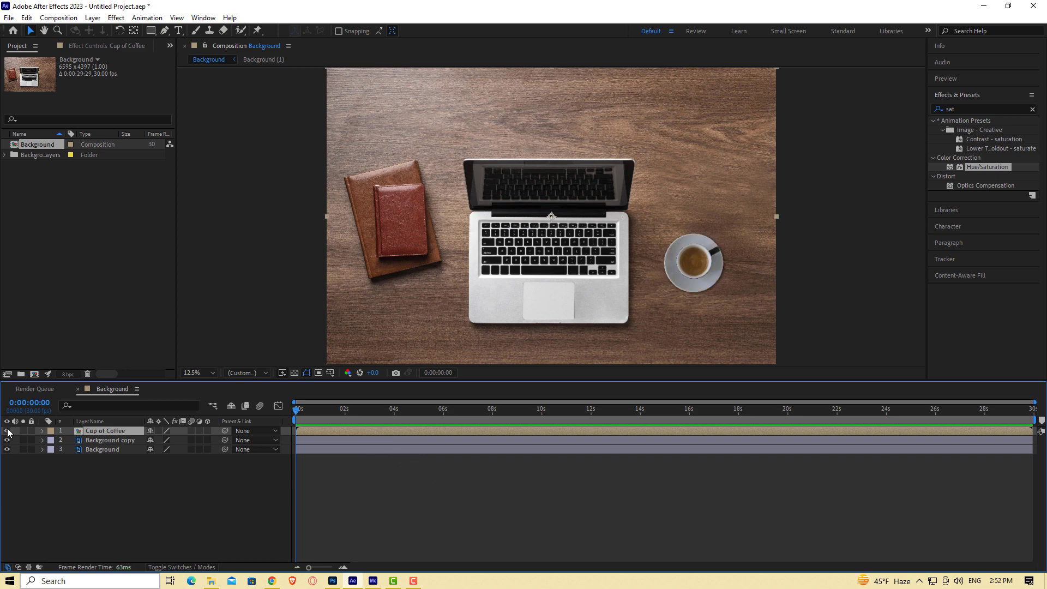
- Inspect the Curves 1 and Hue/Saturation 1 layers inside the nested Cup of Coffee composition, then return to the Background composition
{"action": "double_click", "coordinate": [87, 431]}
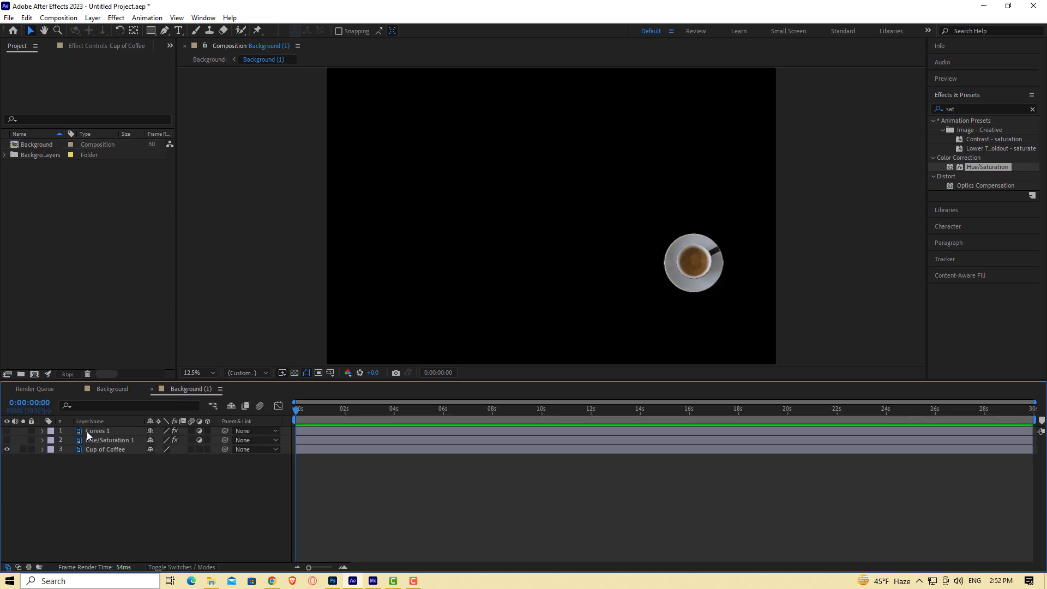
{"action": "left_click", "coordinate": [126, 432]}
{"action": "left_click", "coordinate": [136, 441]}
{"action": "left_click", "coordinate": [125, 391]}
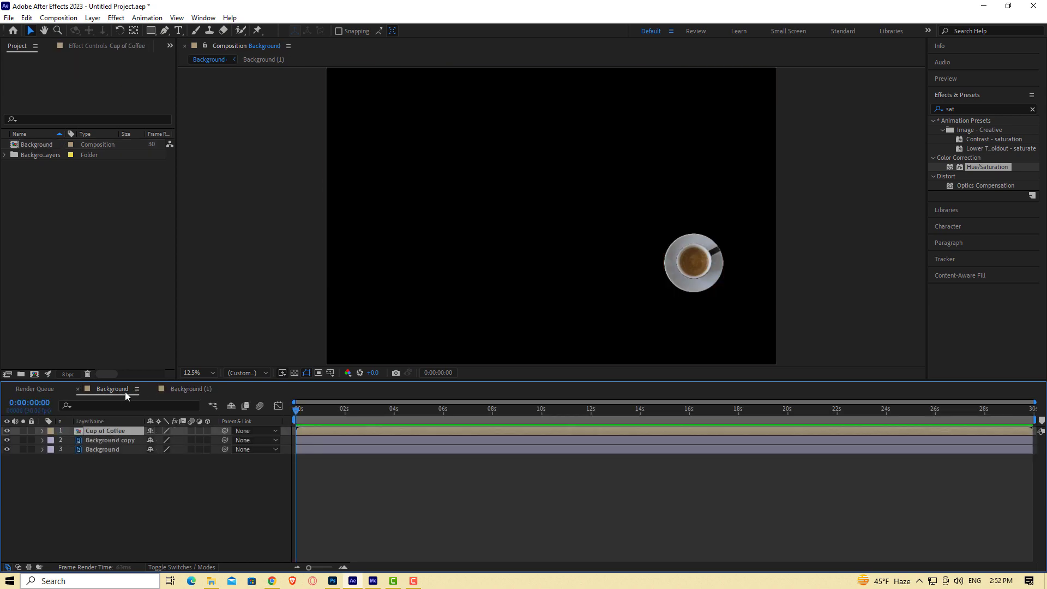
- Solo the Cup of Coffee layer, test moving the cup, and delete that layer from the Background composition
{"action": "left_click", "coordinate": [24, 431]}
{"action": "left_click_drag", "start_coordinate": [695, 279], "coordinate": [610, 238]}
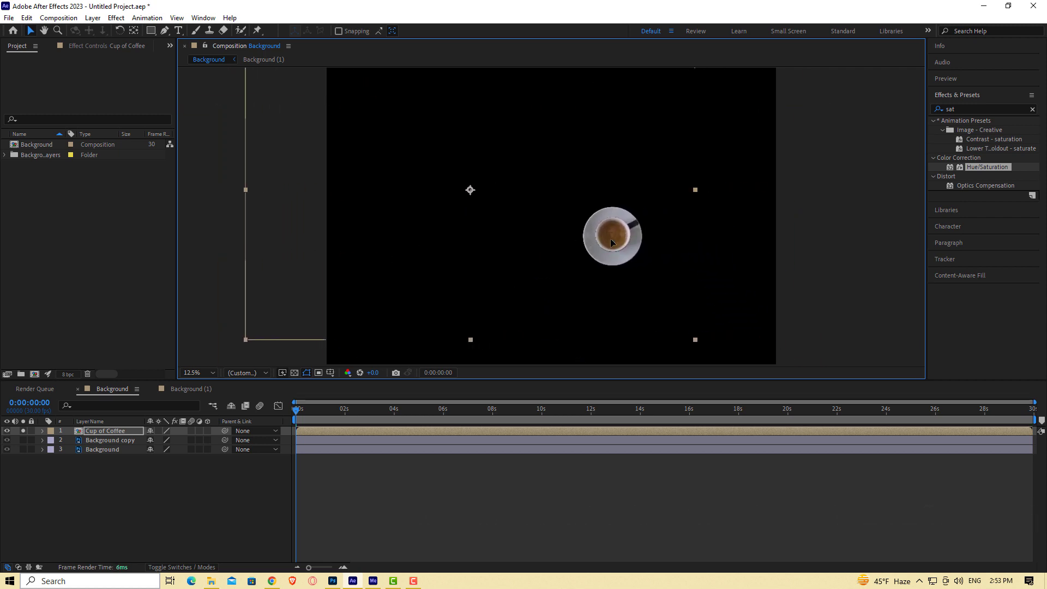
{"action": "left_click", "coordinate": [122, 430]}
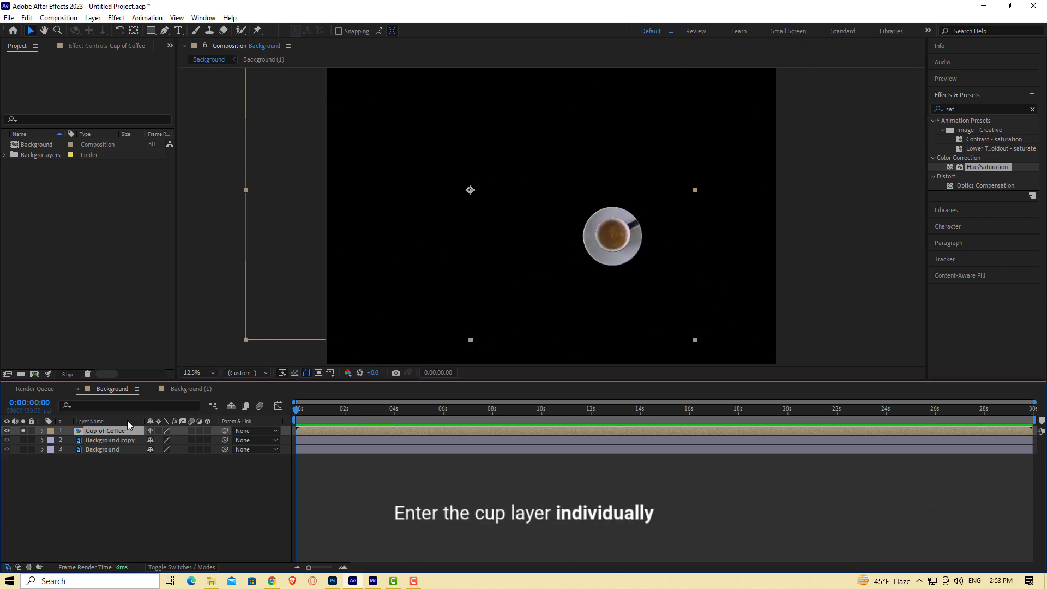
{"action": "key", "text": "Delete"}
- Import Cup.png as the top layer of the Background composition and place the cup on the desk to the right of the laptop
{"action": "left_click", "coordinate": [211, 582]}
{"action": "left_click", "coordinate": [302, 291]}
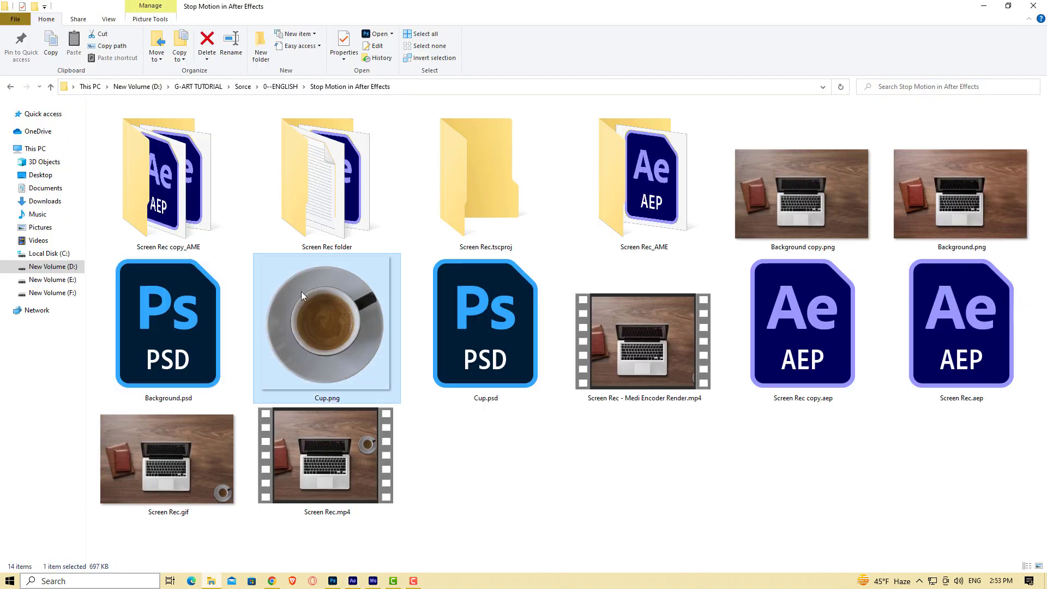
{"action": "left_click_drag", "start_coordinate": [299, 425], "coordinate": [117, 229]}
{"action": "left_click_drag", "start_coordinate": [38, 164], "coordinate": [123, 430]}
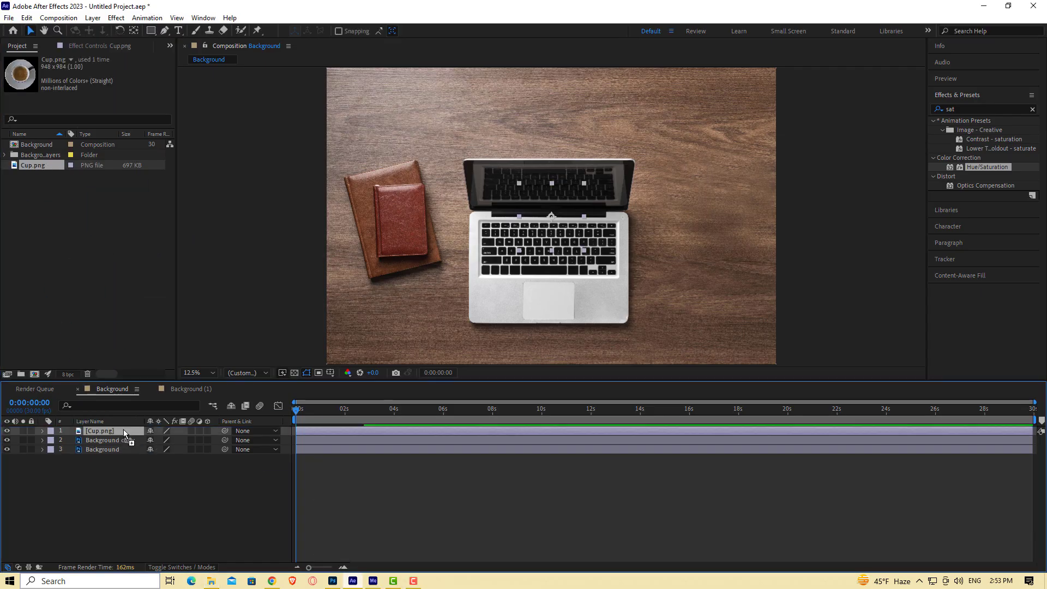
{"action": "left_click_drag", "start_coordinate": [538, 221], "coordinate": [625, 181]}
{"action": "left_click", "coordinate": [799, 308]}
- Apply the Drop Shadow effect to the Cup.png layer
{"action": "scroll", "coordinate": [696, 307], "scroll_direction": "up", "scroll_amount": 1}
{"action": "scroll", "coordinate": [693, 262], "scroll_direction": "up", "scroll_amount": 2}
{"action": "left_click_drag", "start_coordinate": [612, 288], "coordinate": [738, 119]}
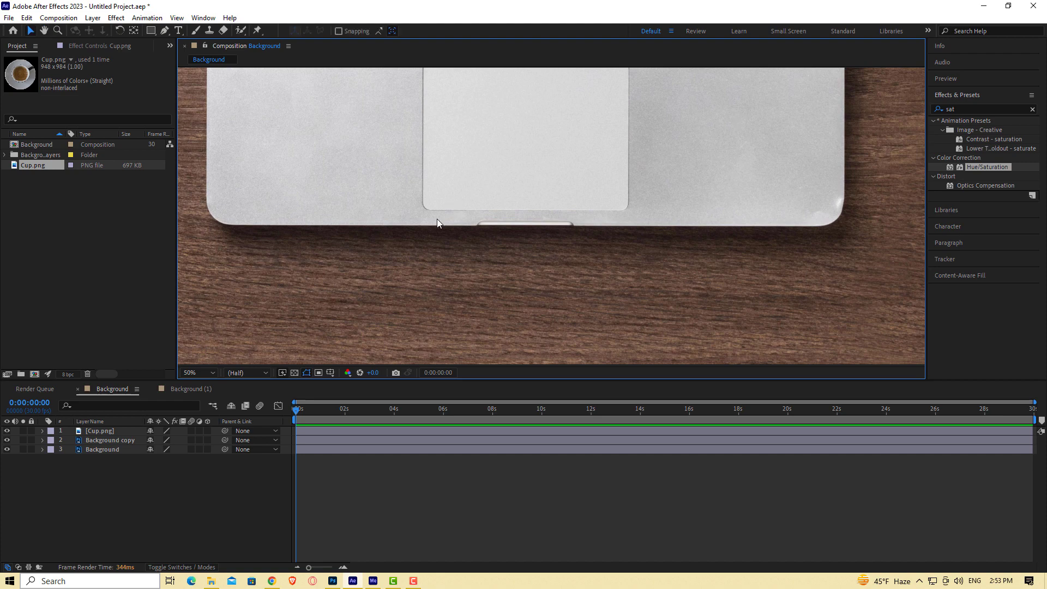
{"action": "scroll", "coordinate": [437, 219], "scroll_direction": "down", "scroll_amount": 2}
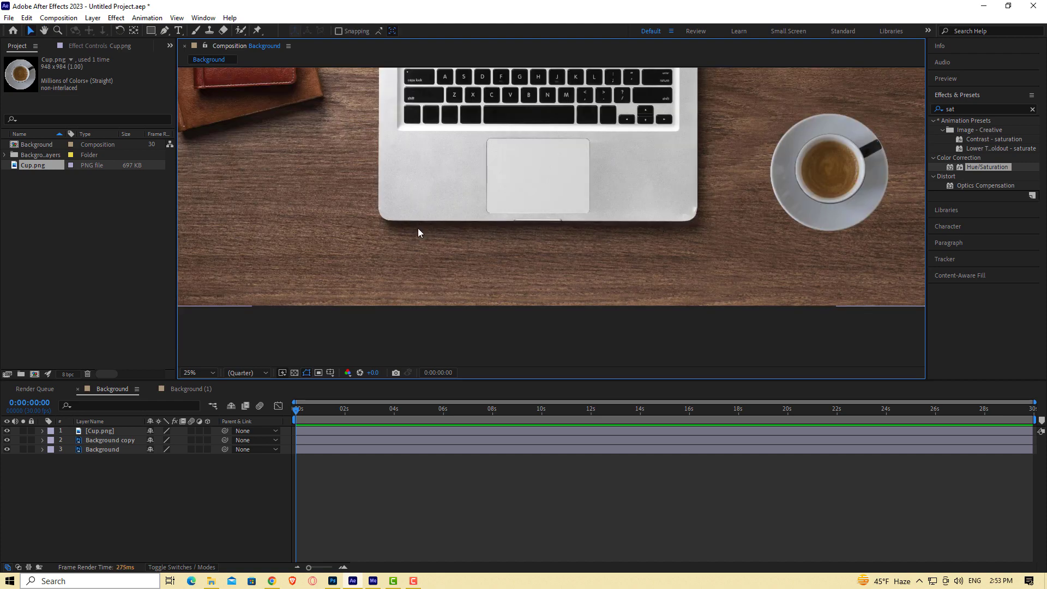
{"action": "left_click_drag", "start_coordinate": [306, 113], "coordinate": [359, 189]}
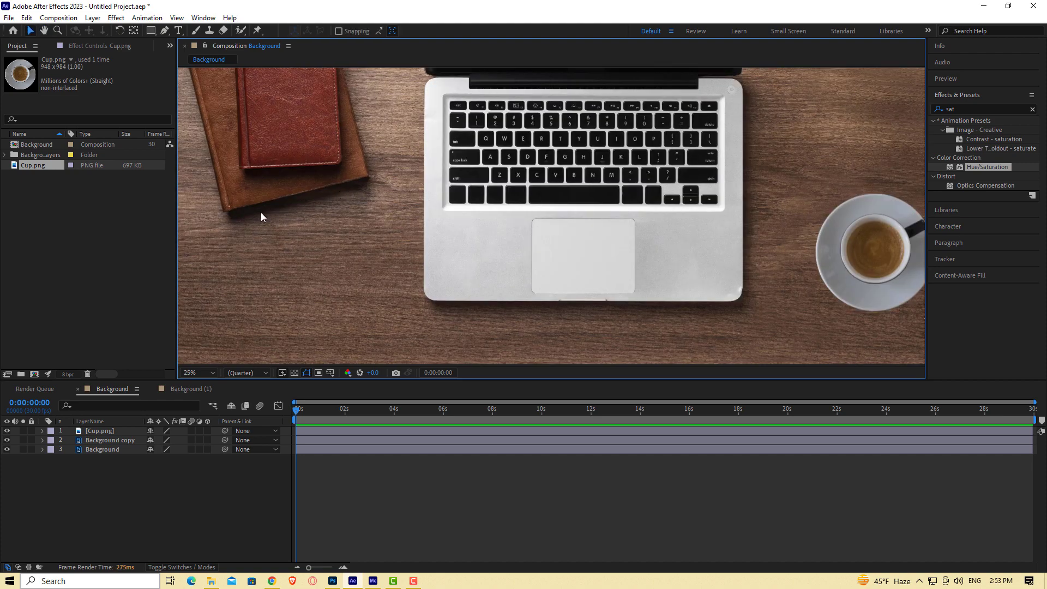
{"action": "left_click_drag", "start_coordinate": [643, 262], "coordinate": [510, 251]}
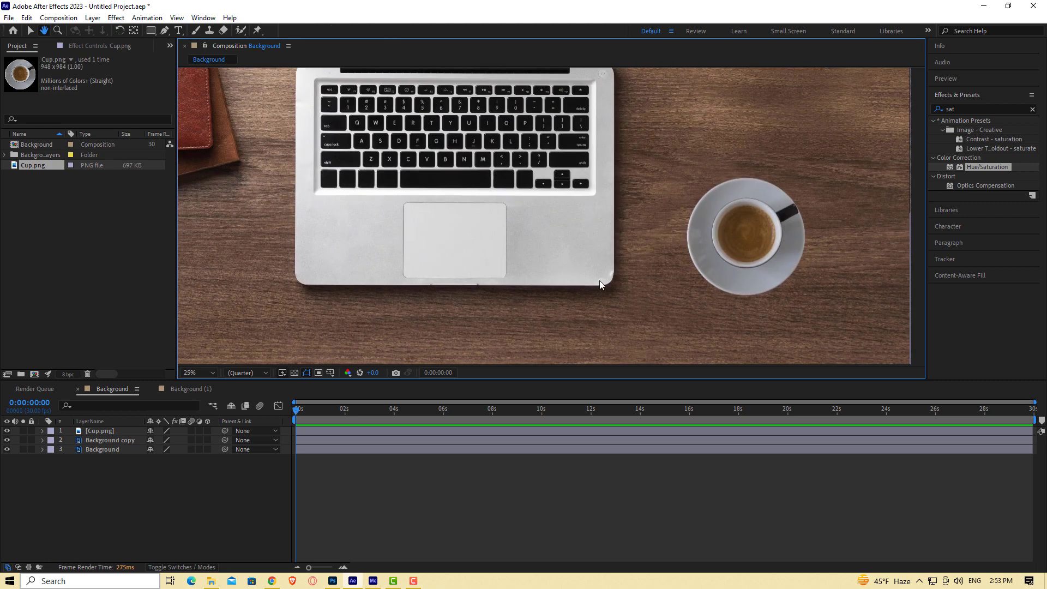
{"action": "left_click", "coordinate": [1031, 110]}
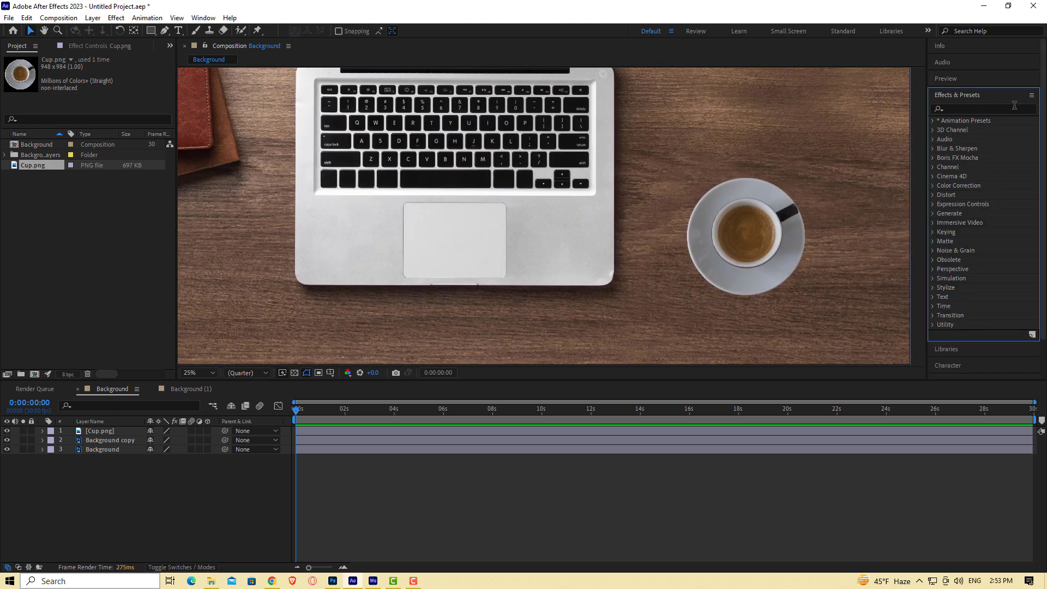
{"action": "type", "text": "drop"}
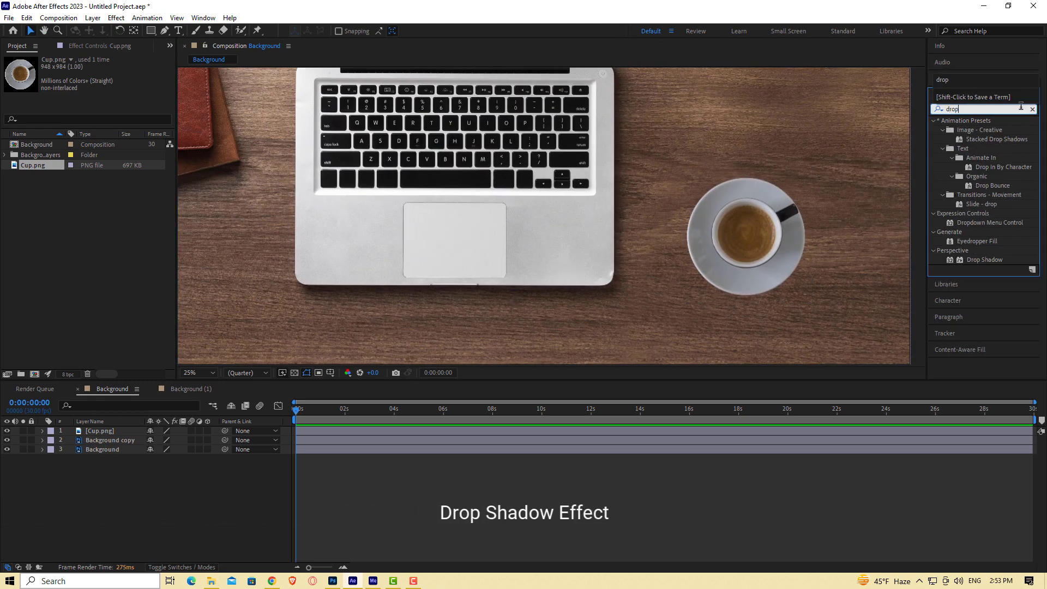
{"action": "left_click", "coordinate": [1006, 258]}
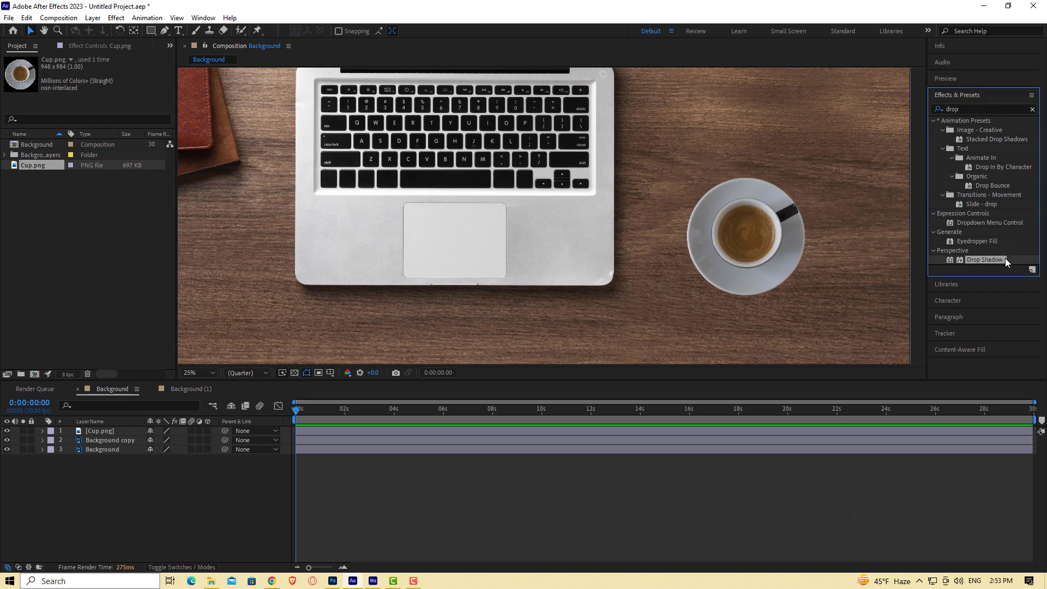
{"action": "left_click_drag", "start_coordinate": [1006, 260], "coordinate": [768, 245]}
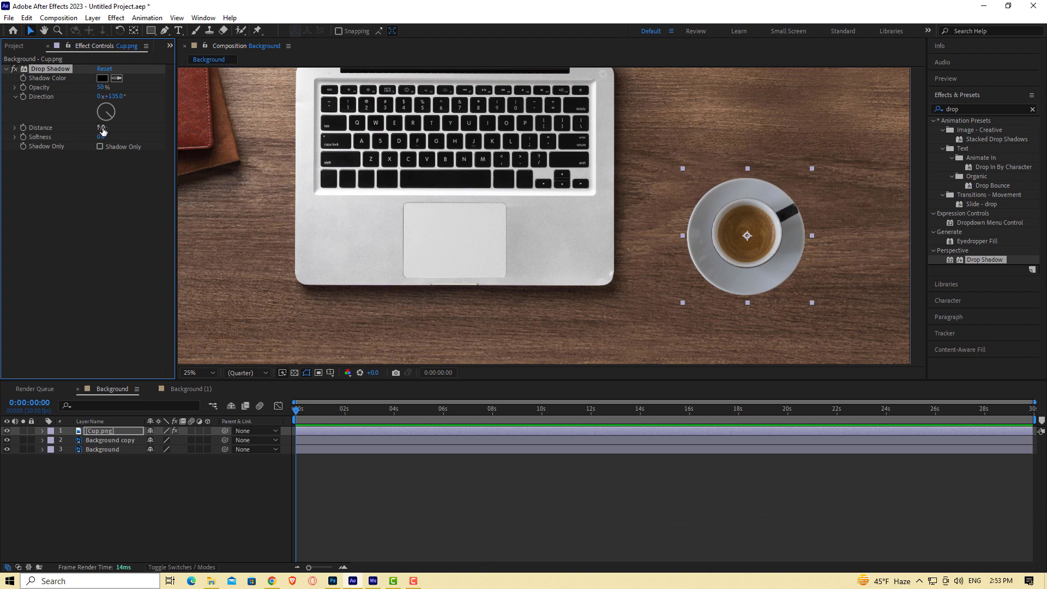
- Set the cup's drop shadow direction to 195° and distance to 50, and add softness
{"action": "left_click_drag", "start_coordinate": [116, 127], "coordinate": [167, 127]}
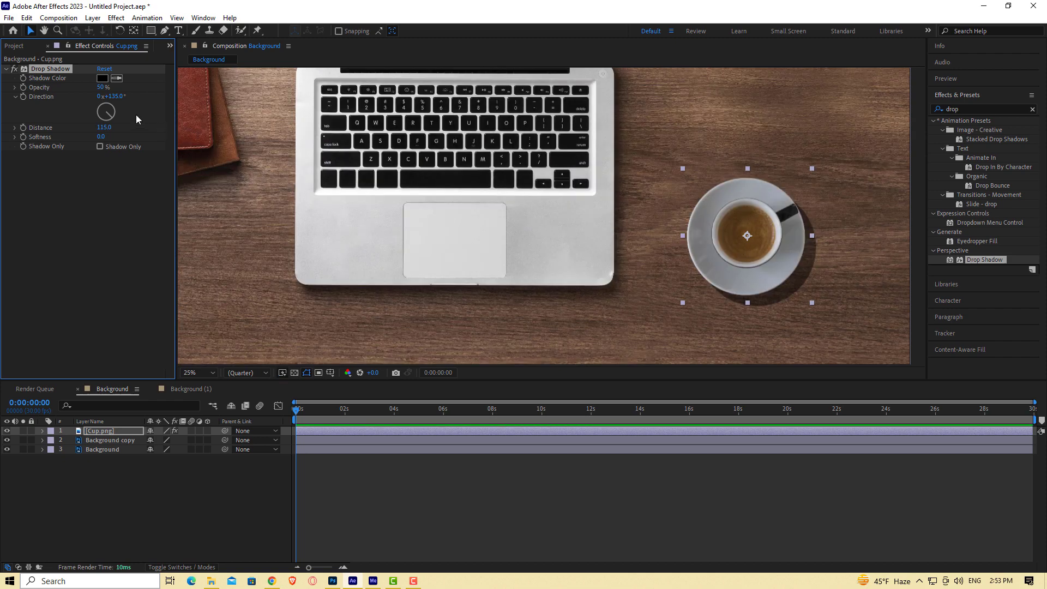
{"action": "left_click_drag", "start_coordinate": [116, 96], "coordinate": [150, 103]}
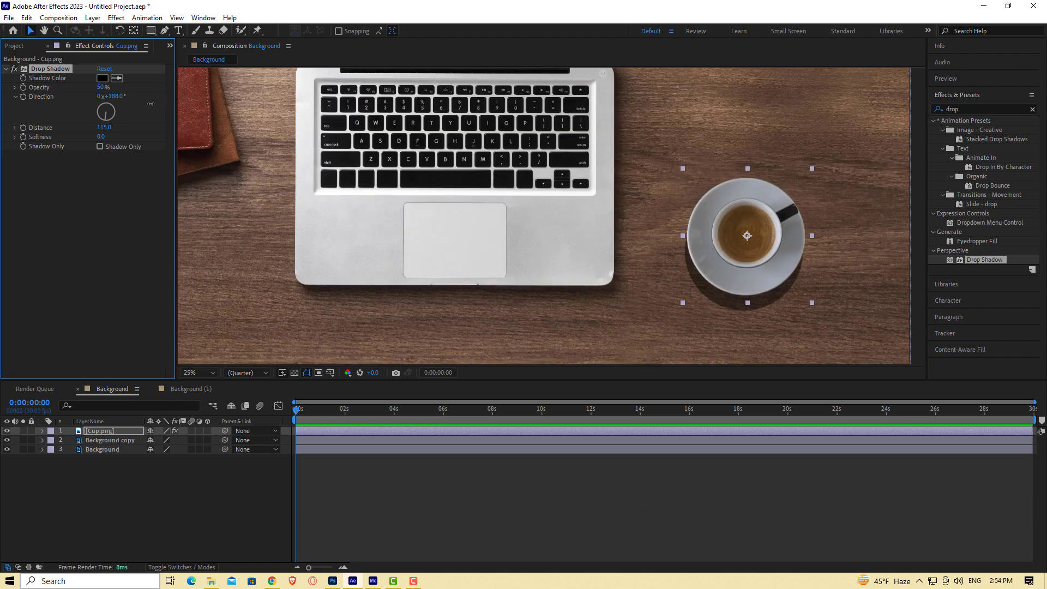
{"action": "scroll", "coordinate": [478, 225], "scroll_direction": "down", "scroll_amount": 1}
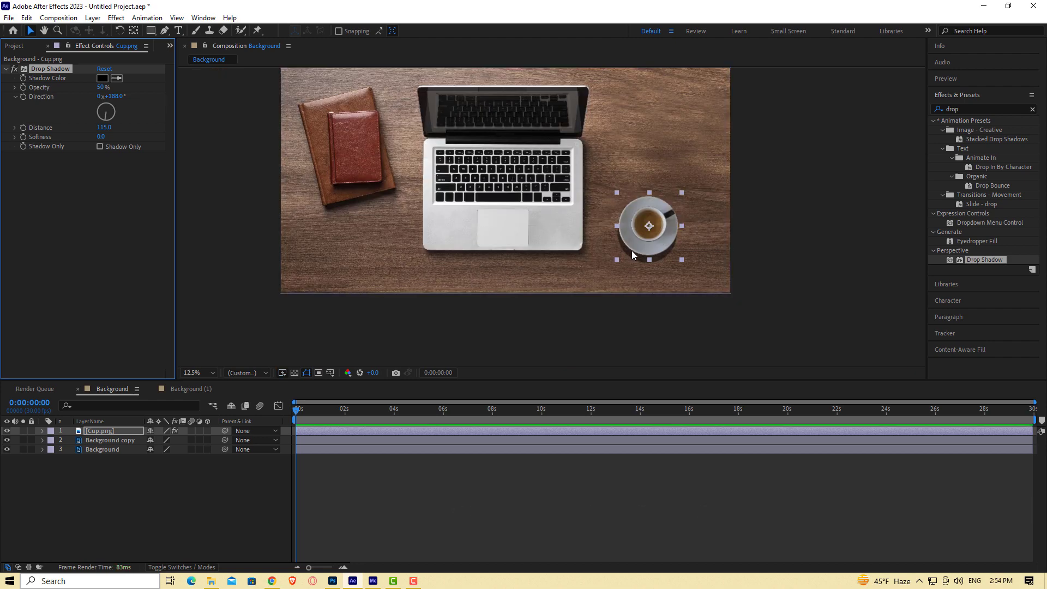
{"action": "left_click", "coordinate": [113, 97]}
{"action": "type", "text": "50"}
{"action": "key", "text": "Tab"}
{"action": "left_click", "coordinate": [207, 261]}
- Refine the cup's drop shadow with a distance of 45 and a softness of 50
{"action": "scroll", "coordinate": [837, 300], "scroll_direction": "up", "scroll_amount": 3}
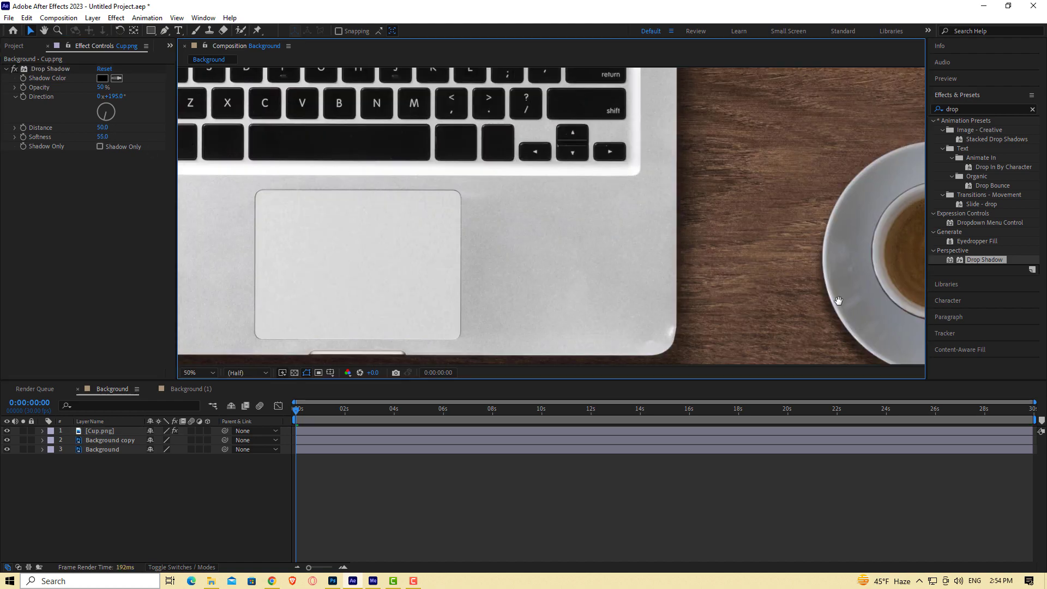
{"action": "left_click_drag", "start_coordinate": [836, 300], "coordinate": [682, 244]}
{"action": "left_click", "coordinate": [100, 128]}
{"action": "type", "text": "45"}
{"action": "key", "text": "Tab"}
{"action": "type", "text": "50"}
{"action": "key", "text": "Return"}
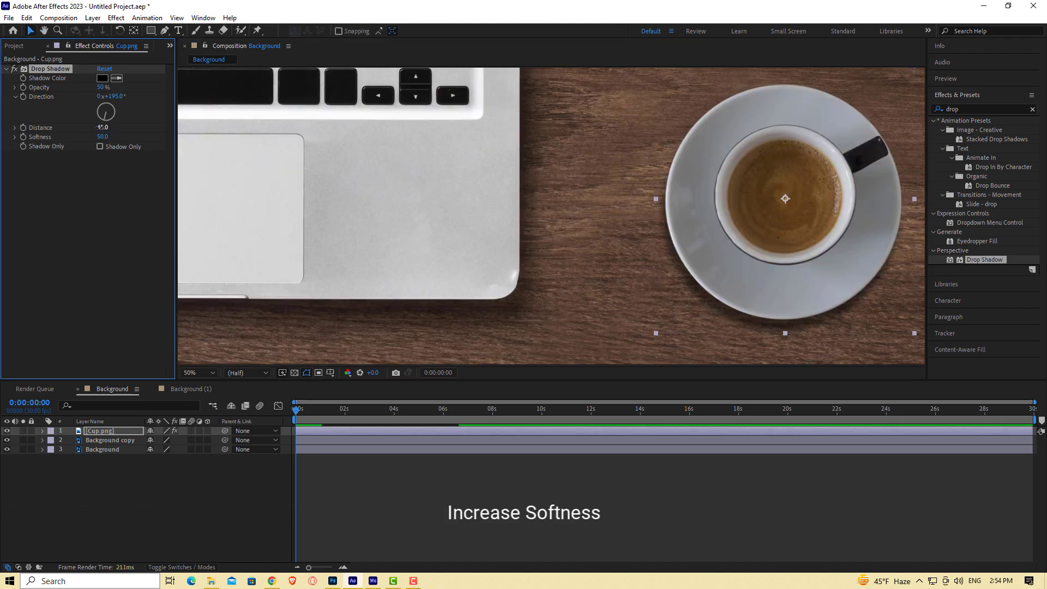
{"action": "left_click", "coordinate": [702, 266]}
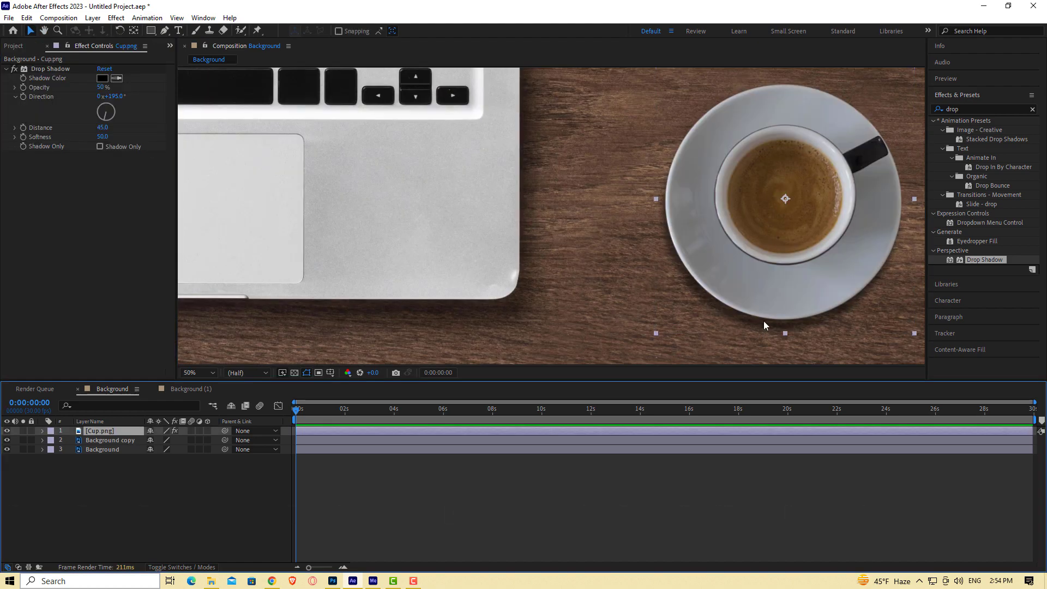
- Apply the Hue/Saturation effect to the Cup.png layer
{"action": "scroll", "coordinate": [764, 322], "scroll_direction": "down", "scroll_amount": 3}
{"action": "left_click_drag", "start_coordinate": [678, 253], "coordinate": [774, 292]}
{"action": "left_click", "coordinate": [536, 347]}
{"action": "left_click", "coordinate": [199, 373]}
{"action": "left_click", "coordinate": [206, 179]}
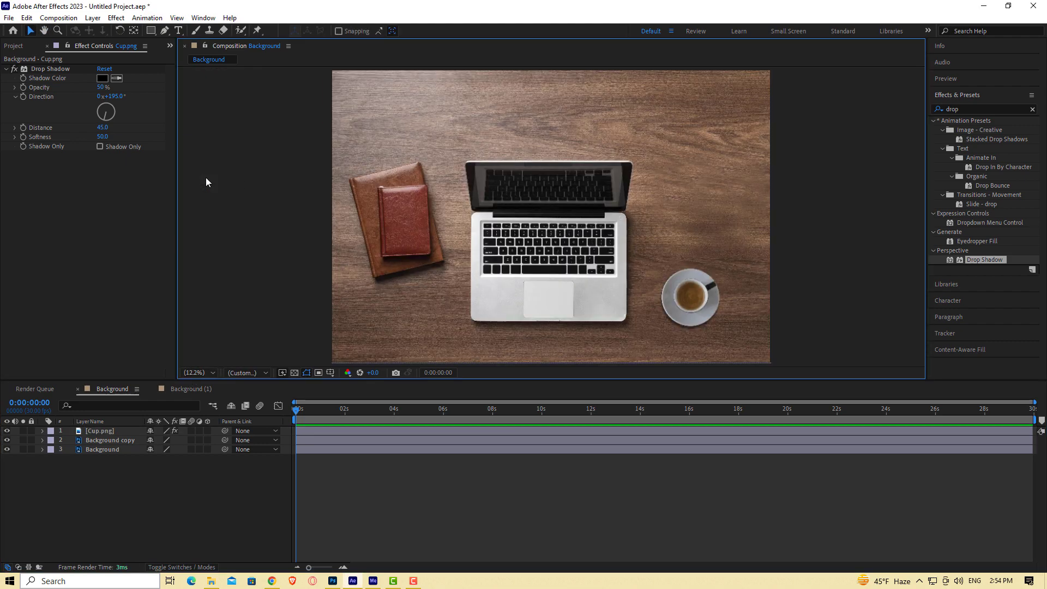
{"action": "left_click", "coordinate": [953, 109]}
{"action": "type", "text": "curv"}
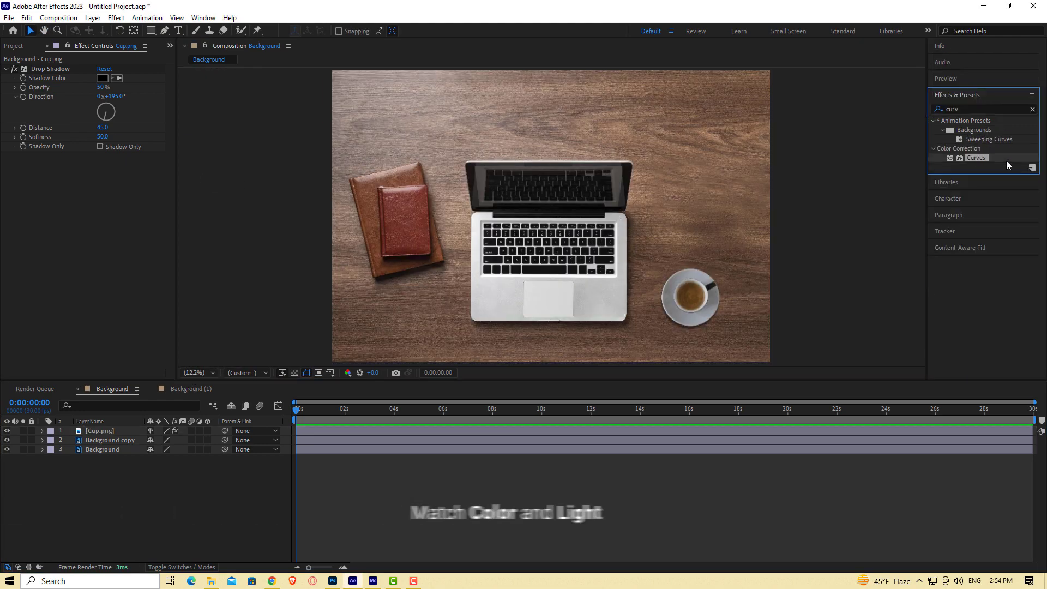
{"action": "left_click", "coordinate": [981, 109]}
{"action": "type", "text": "satu"}
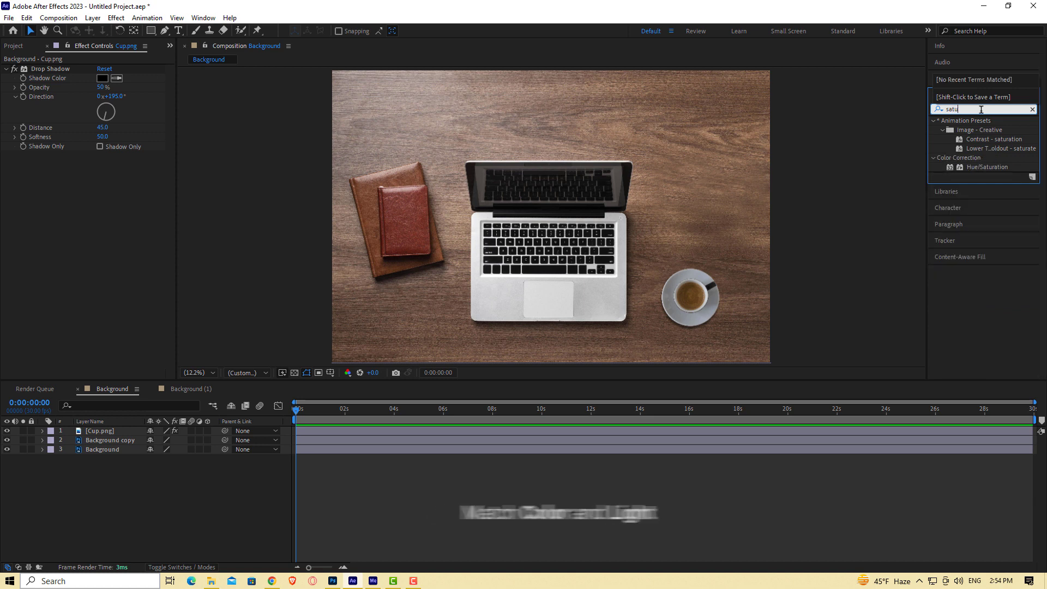
{"action": "left_click_drag", "start_coordinate": [1006, 166], "coordinate": [696, 297]}
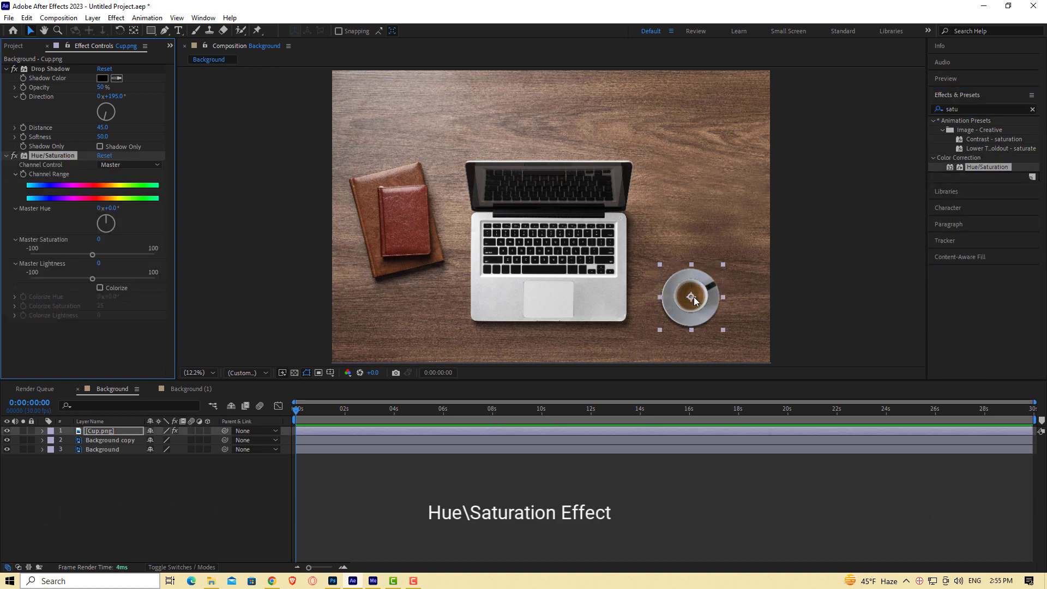
- Set the cup's Master Saturation to -5 and Master Lightness to -2
{"action": "left_click", "coordinate": [98, 239]}
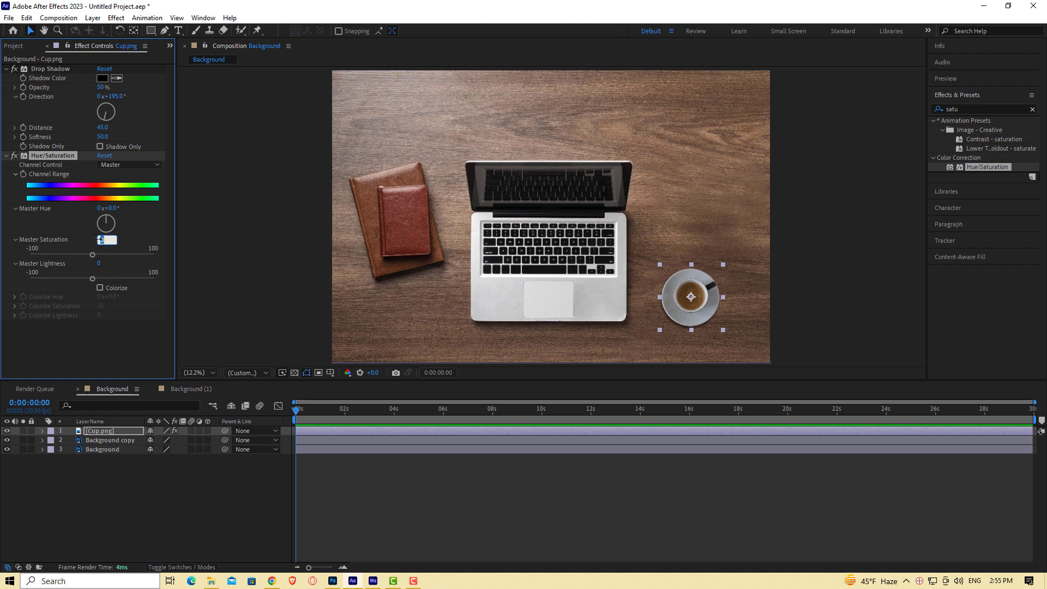
{"action": "key", "text": "Down"}
{"action": "left_click", "coordinate": [861, 251]}
- Inspect the cup on the desk at Full preview resolution, and return the preview to the custom resolution
{"action": "left_click", "coordinate": [247, 373]}
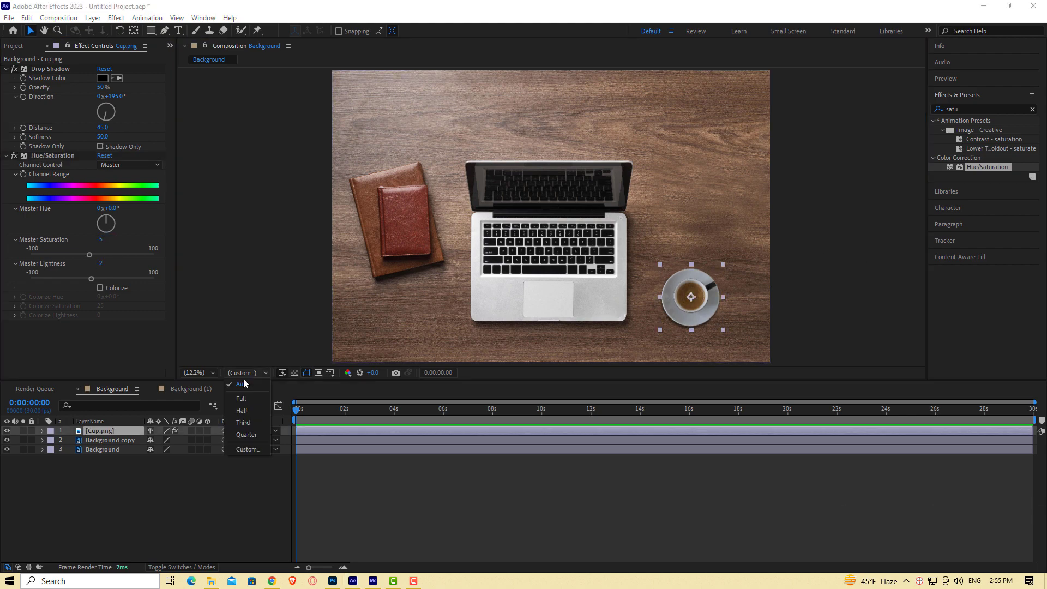
{"action": "left_click", "coordinate": [245, 397]}
{"action": "left_click", "coordinate": [834, 246]}
{"action": "scroll", "coordinate": [818, 273], "scroll_direction": "up", "scroll_amount": 4}
{"action": "left_click_drag", "start_coordinate": [818, 306], "coordinate": [743, 216]}
{"action": "scroll", "coordinate": [682, 257], "scroll_direction": "down", "scroll_amount": 2}
{"action": "left_click", "coordinate": [205, 373]}
{"action": "left_click", "coordinate": [206, 182]}
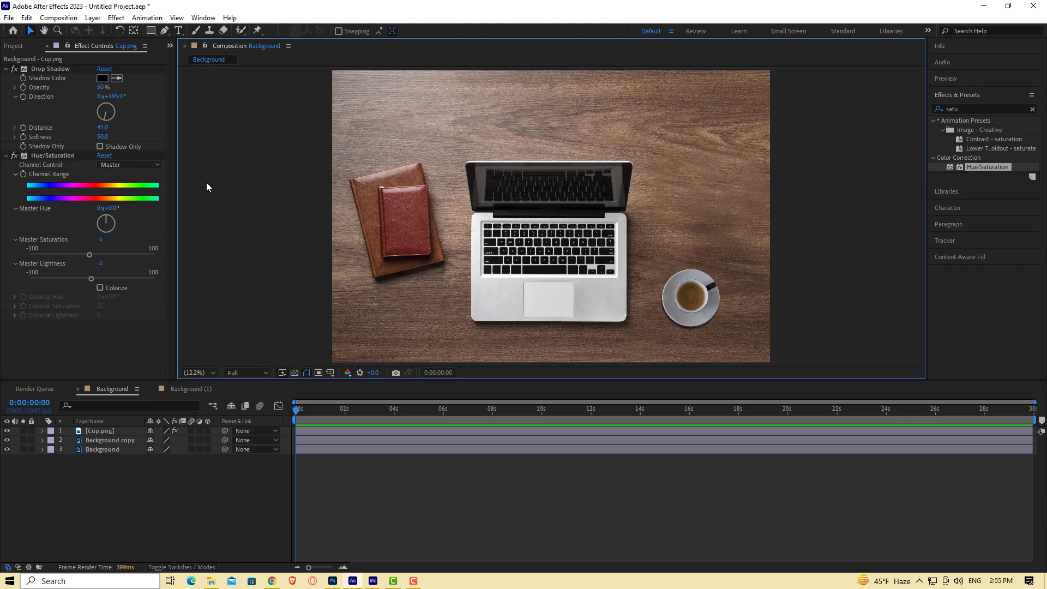
{"action": "left_click", "coordinate": [264, 375]}
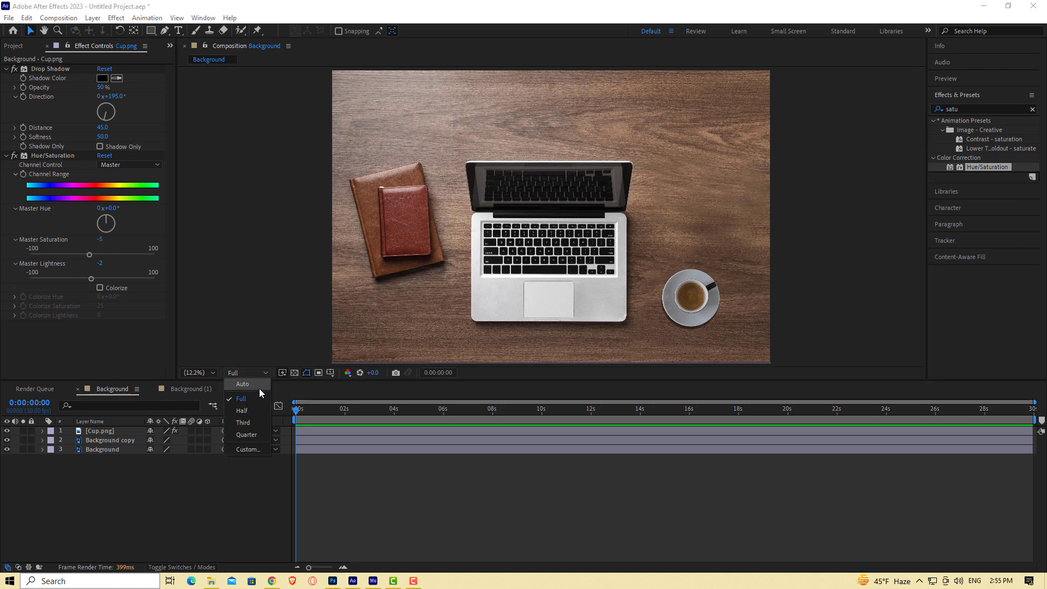
{"action": "left_click", "coordinate": [248, 449]}
- Place the cup in the desk's lower-right corner and set its first Position keyframe at 0 s
{"action": "left_click", "coordinate": [706, 309]}
{"action": "left_click_drag", "start_coordinate": [712, 310], "coordinate": [740, 330]}
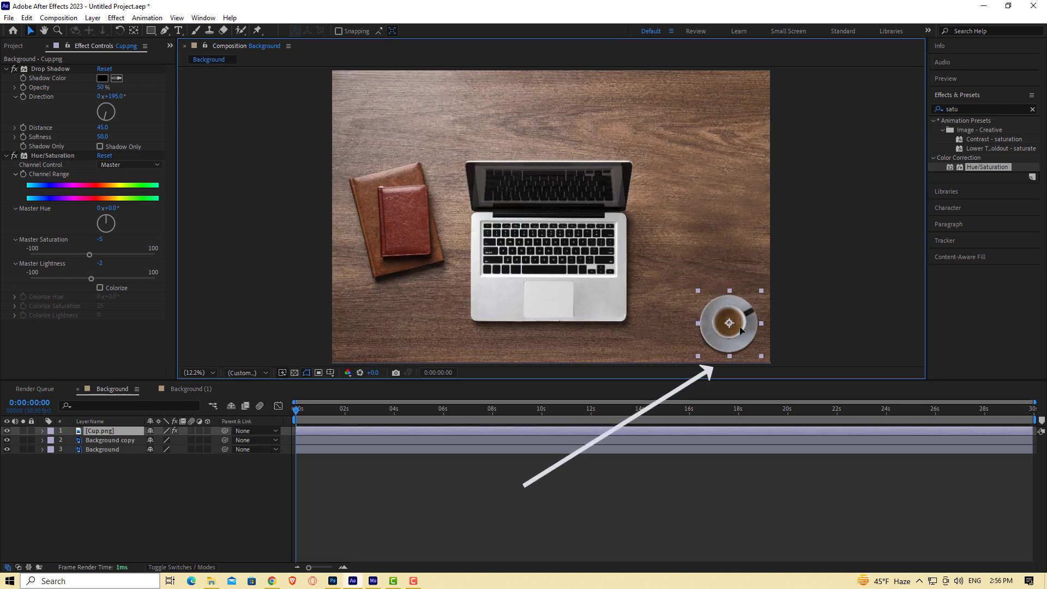
{"action": "left_click", "coordinate": [129, 433]}
{"action": "key", "text": "p"}
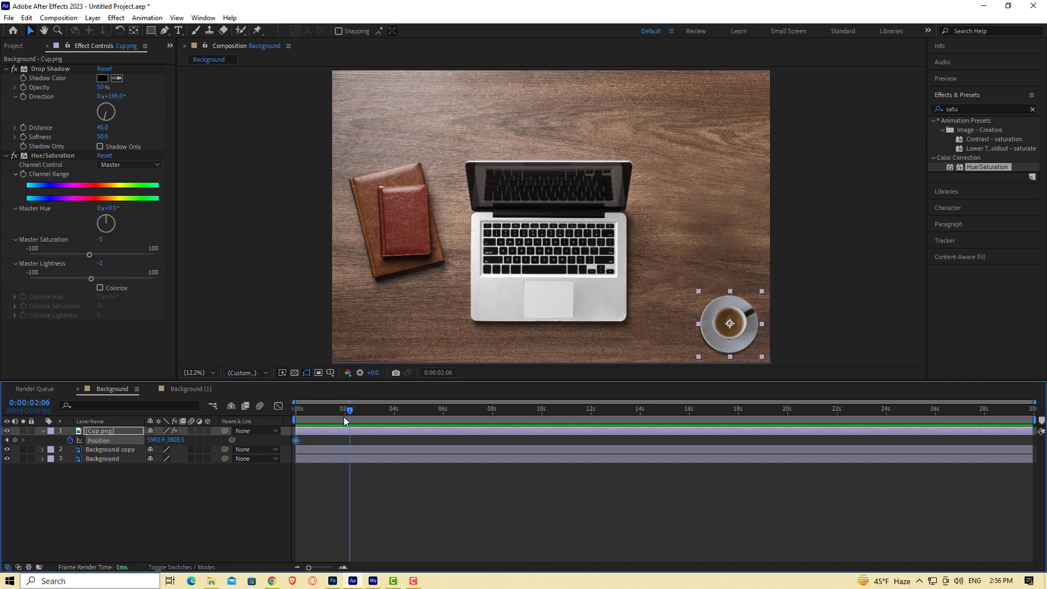
- At 2 s, move the cup up beside the laptop's right edge, to Position about 5049, 2307
{"action": "key", "text": "Page_Up"}
{"action": "key", "text": "Page_Up"}
{"action": "key", "text": "Page_Up"}
{"action": "key", "text": "Page_Up"}
{"action": "key", "text": "Page_Up"}
{"action": "key", "text": "Page_Up"}
{"action": "mouse_move", "coordinate": [736, 342]}
{"action": "left_mouse_down"}
{"action": "mouse_move", "coordinate": [679, 265]}
{"action": "mouse_move", "coordinate": [677, 233]}
{"action": "left_mouse_up"}
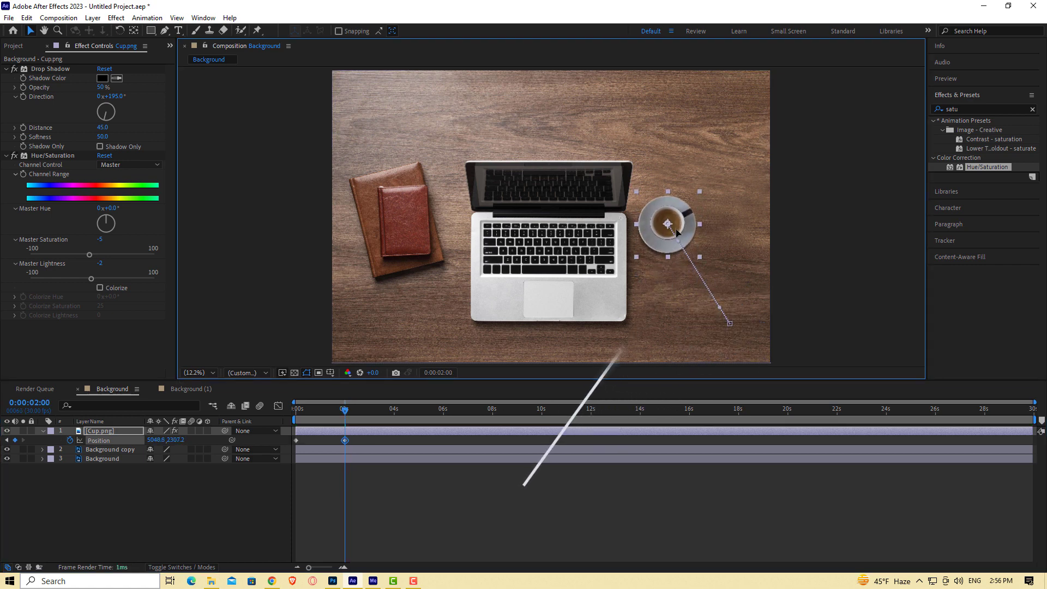
- At 4 s, move the cup to the upper-right corner of the desk to add a third Position keyframe
{"action": "left_click", "coordinate": [395, 411]}
{"action": "key", "text": "Page_Up"}
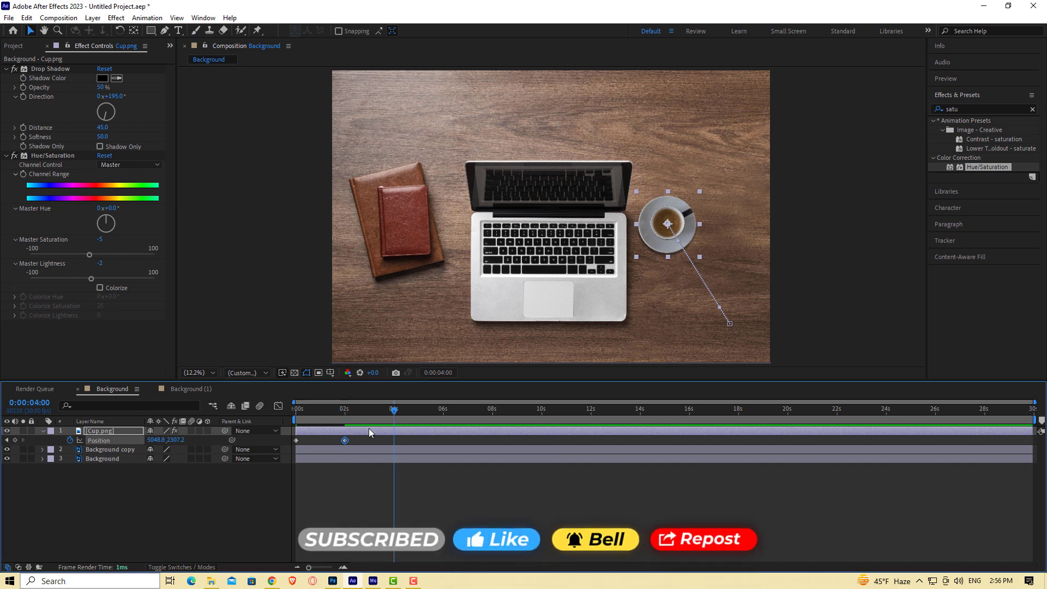
{"action": "left_click_drag", "start_coordinate": [648, 223], "coordinate": [712, 112]}
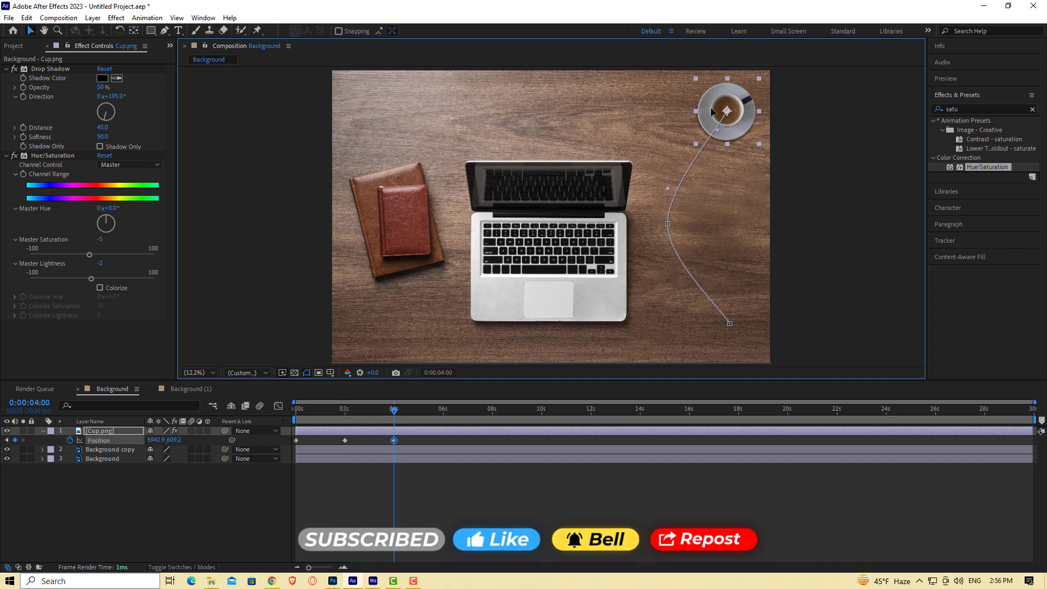
- Preview the cup's movement from the start and end the work area shortly after the 4 s keyframe
{"action": "left_click_drag", "start_coordinate": [398, 410], "coordinate": [296, 410]}
{"action": "left_click", "coordinate": [349, 479]}
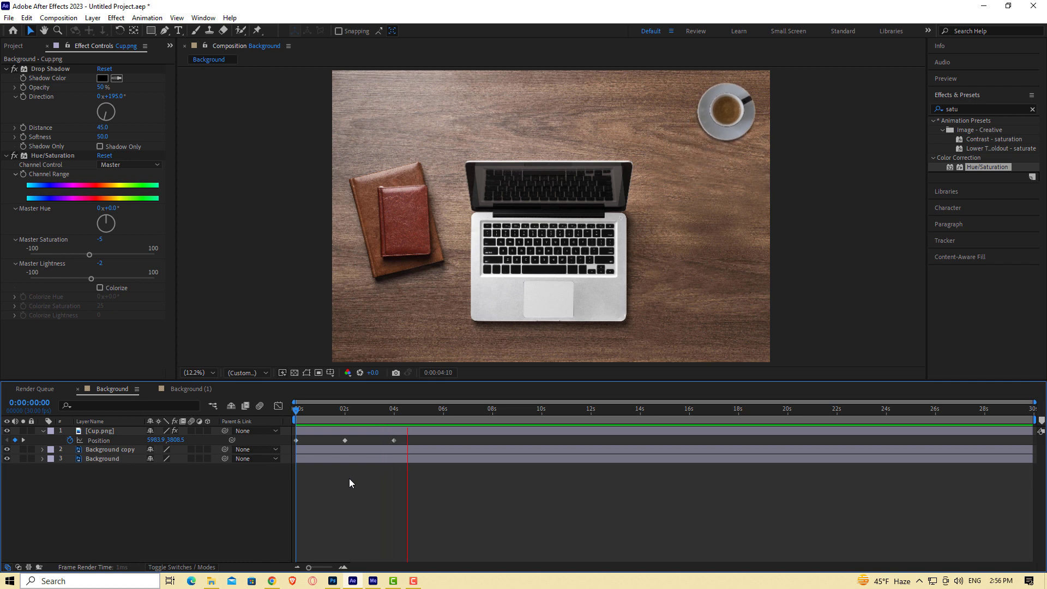
{"action": "key", "text": "space"}
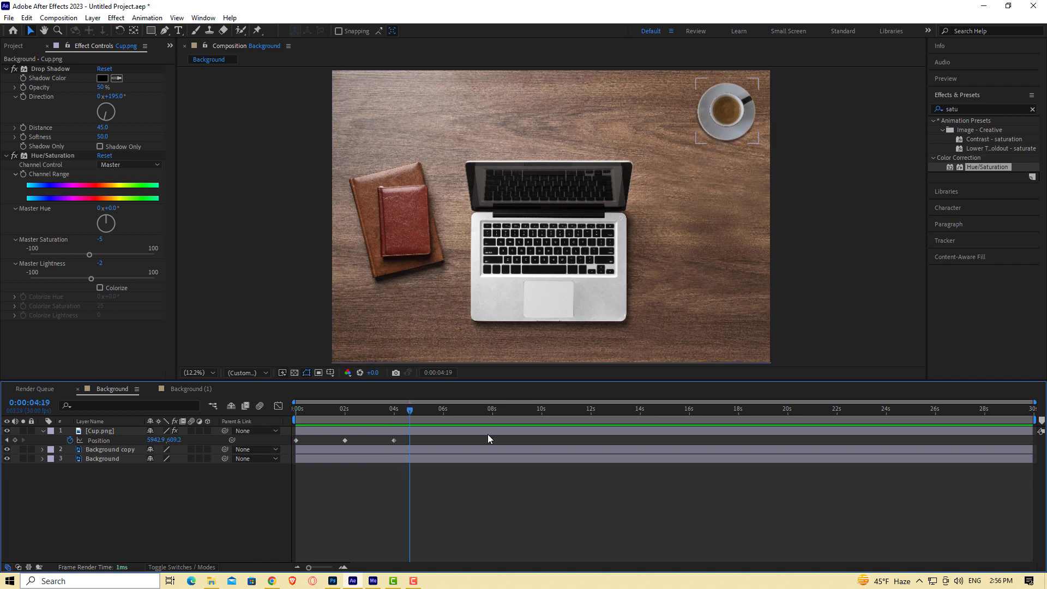
{"action": "key", "text": "space"}
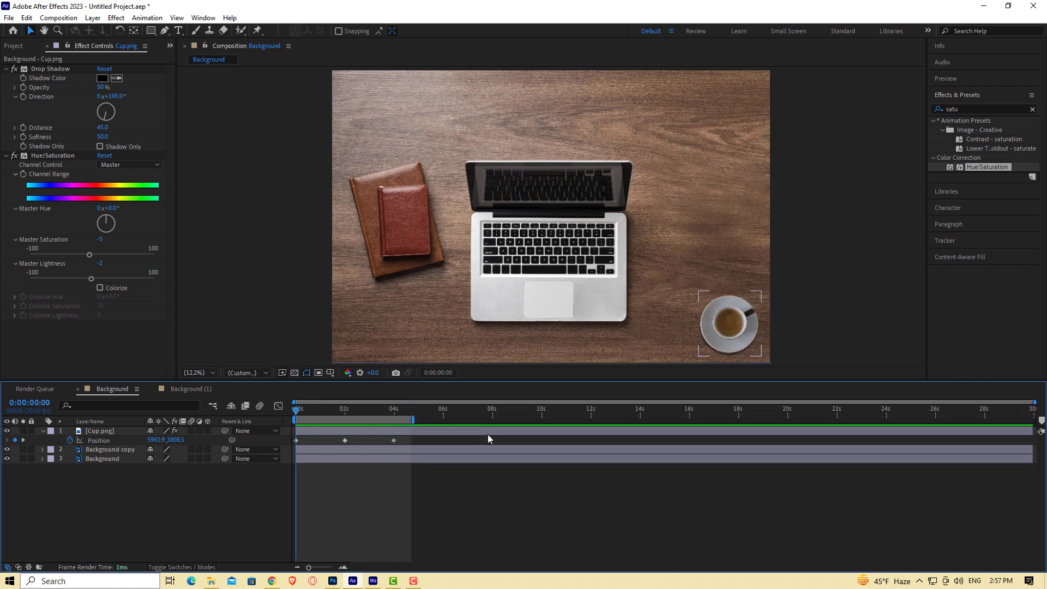
- Add the expression posterizeTime(10);value to the cup's Position
{"action": "key", "text": "alt"}
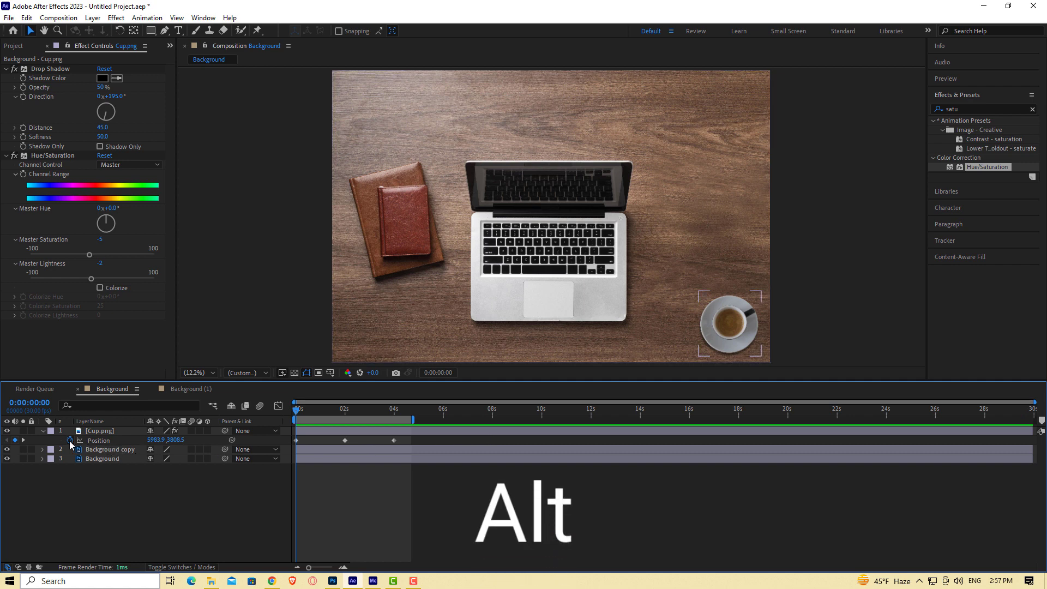
{"action": "left_click", "coordinate": [70, 440], "text": "alt"}
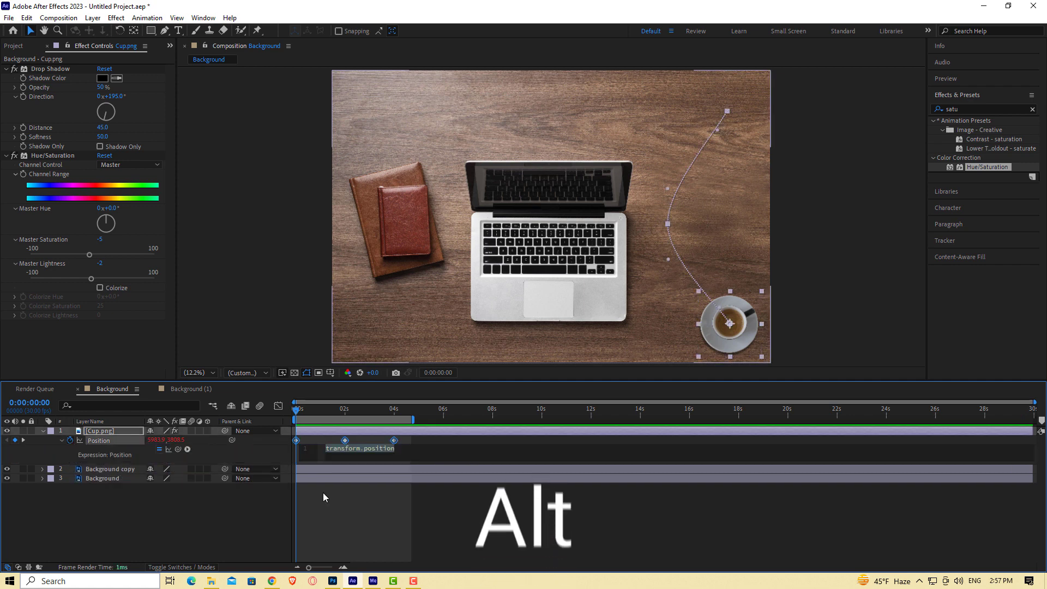
{"action": "type", "text": "posterizeTime()"}
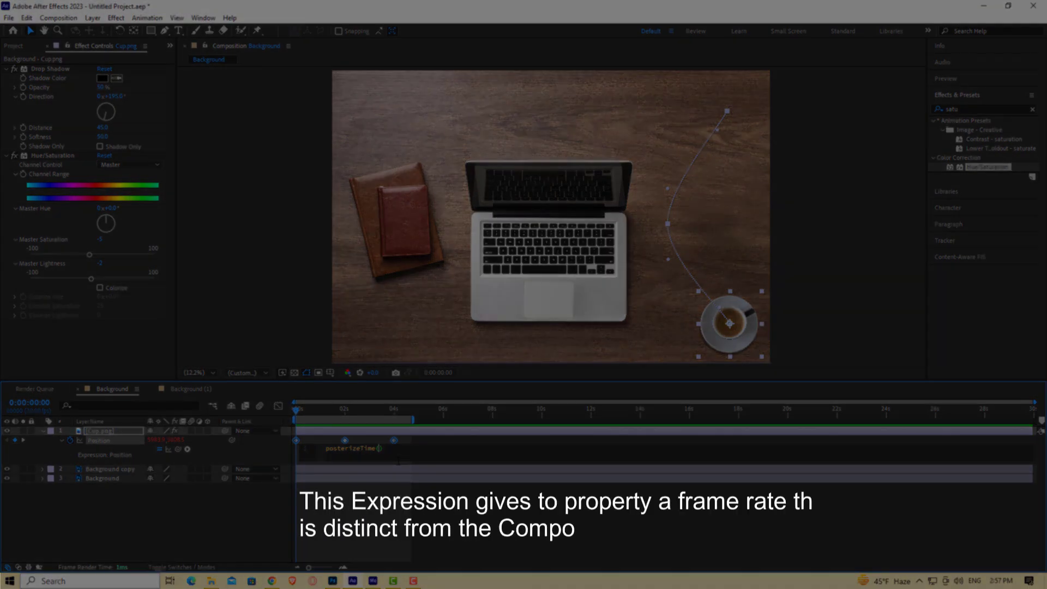
{"action": "type", "text": "10);"}
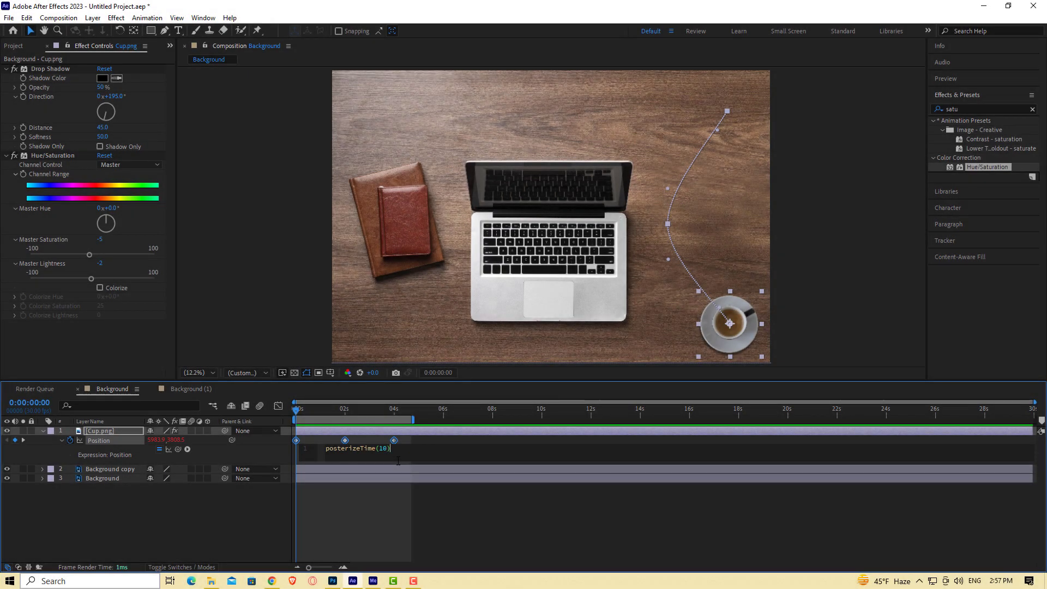
{"action": "type", "text": "value"}
{"action": "key", "text": "KP_Enter"}
- Preview the cup's stepped motion, comparing posterizeTime values of 10 and 5
{"action": "key", "text": "space"}
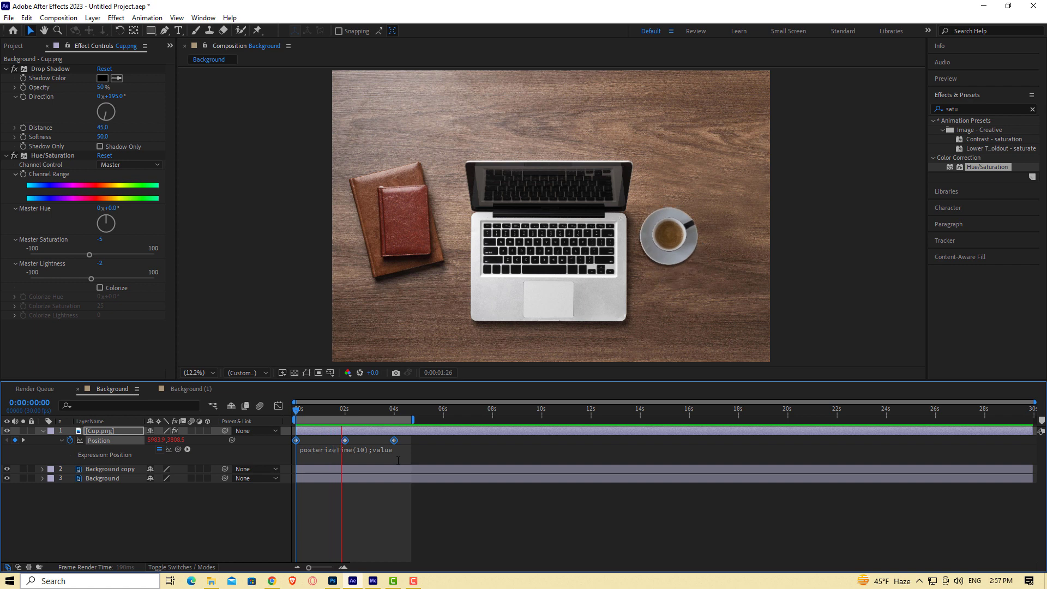
{"action": "key", "text": "space"}
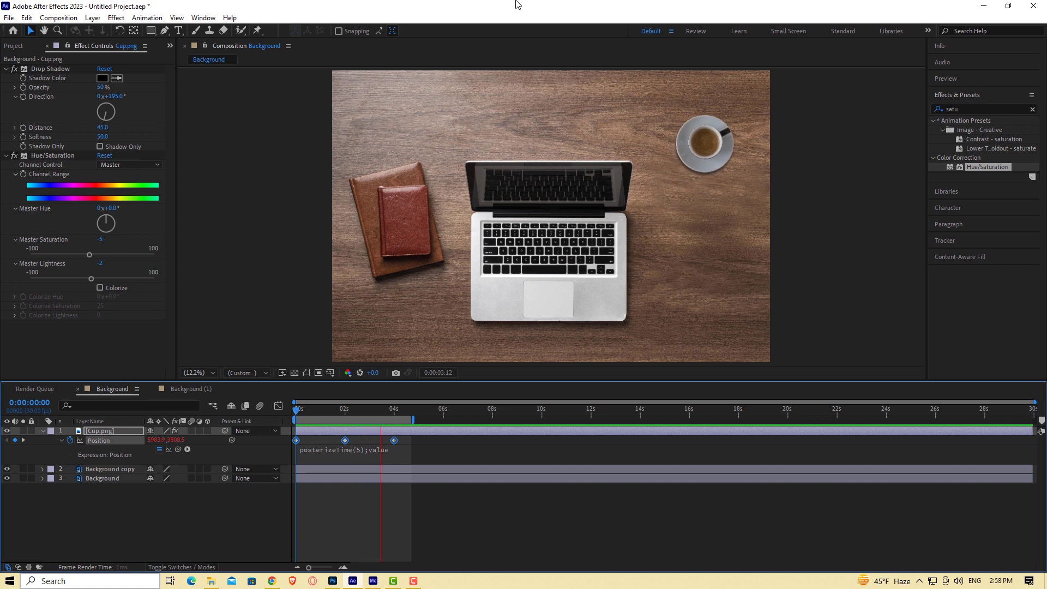
{"action": "key", "text": "space"}
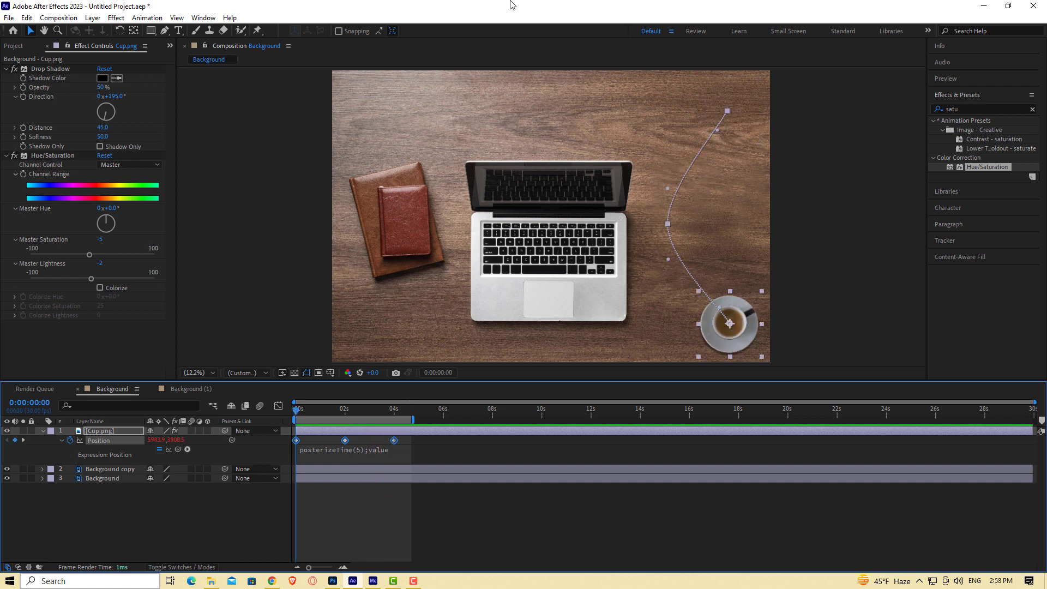
- Set the Position expression to posterizeTime(7);value, add wiggle(7,15); on a second line, and preview the motion
{"action": "left_click", "coordinate": [390, 449]}
{"action": "type", "text": "w"}
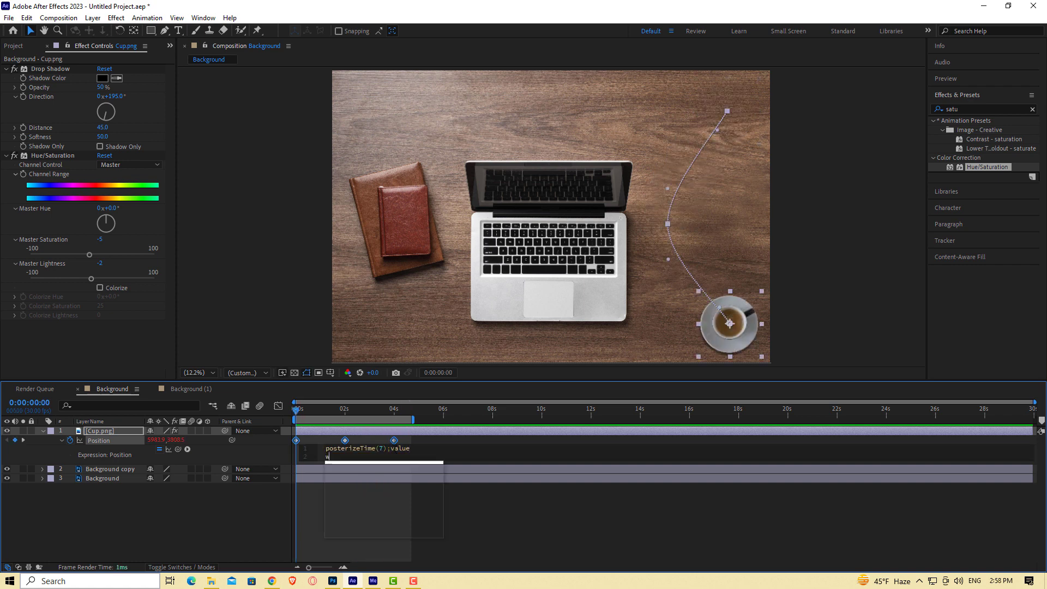
{"action": "type", "text": "ig"}
{"action": "key", "text": "Return"}
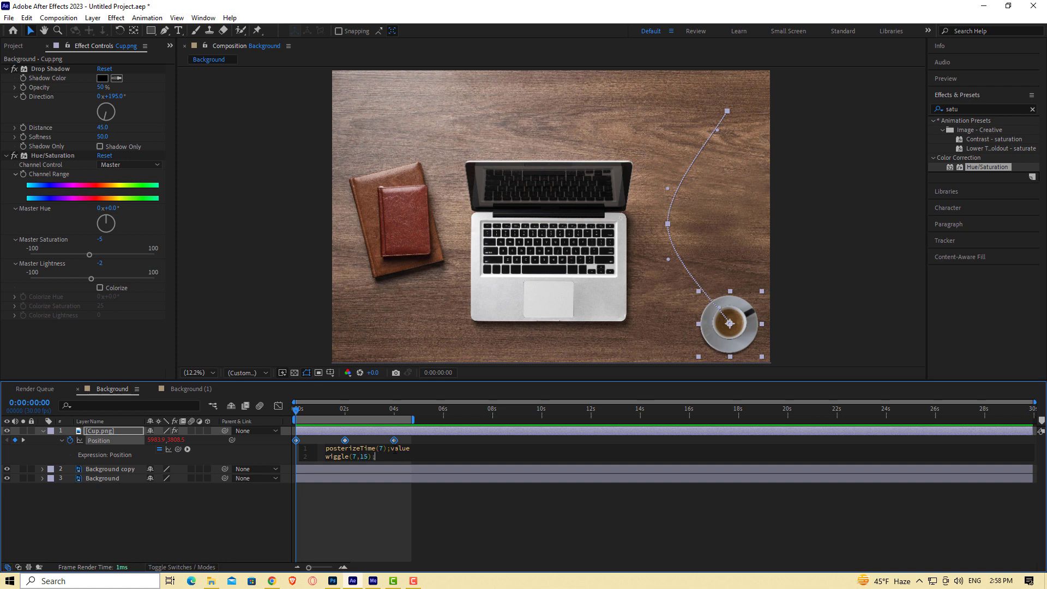
{"action": "key", "text": "KP_Enter"}
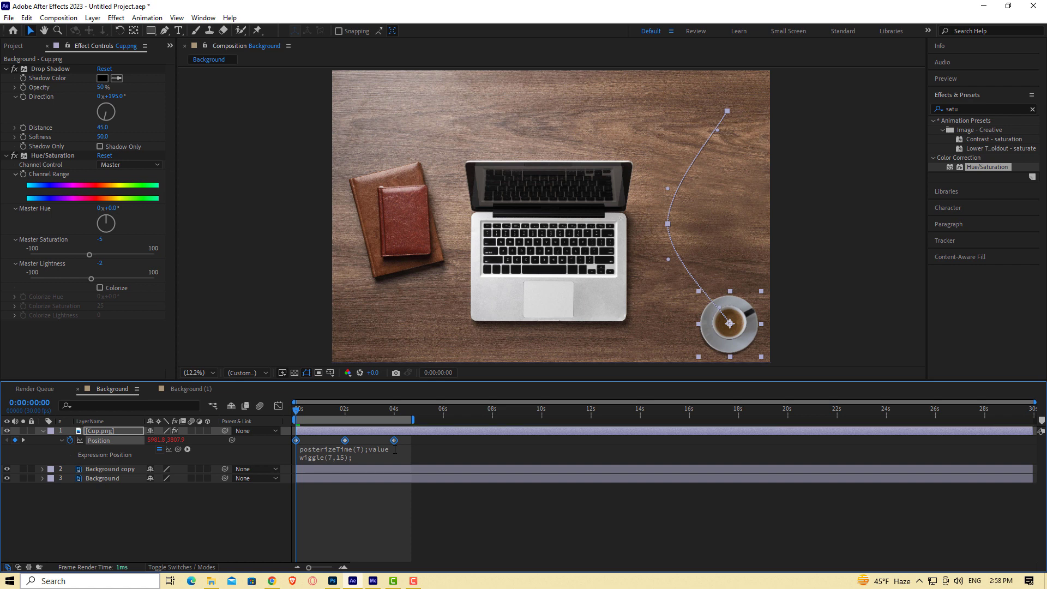
{"action": "key", "text": "space"}
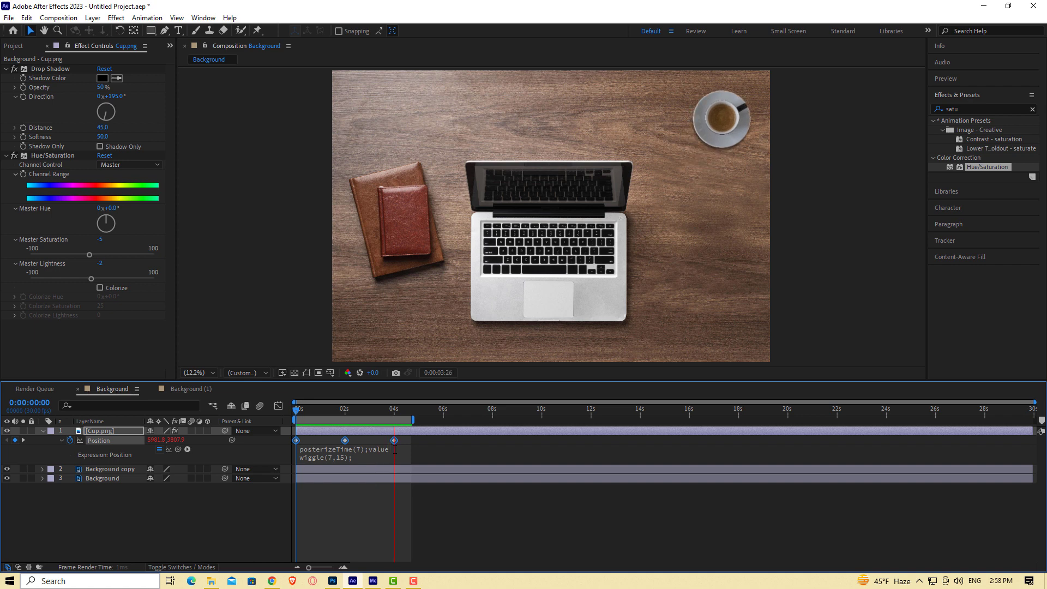
- Change the cup's Position expression to posterizeTime(10);value with wiggle(10,40); on the second line
{"action": "left_click", "coordinate": [368, 462]}
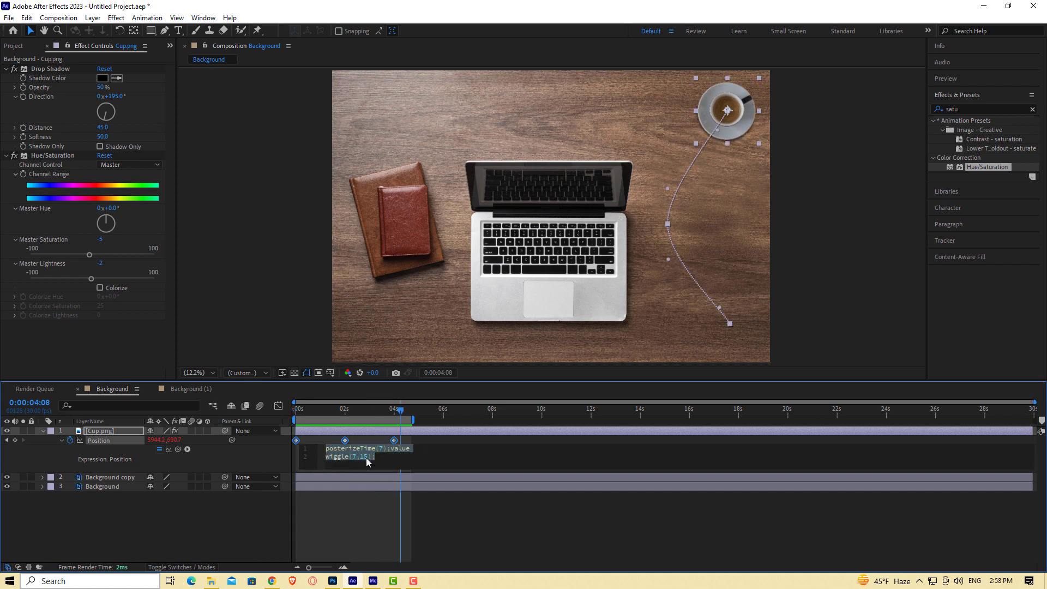
{"action": "key", "text": "KP_Enter"}
{"action": "key", "text": "Home"}
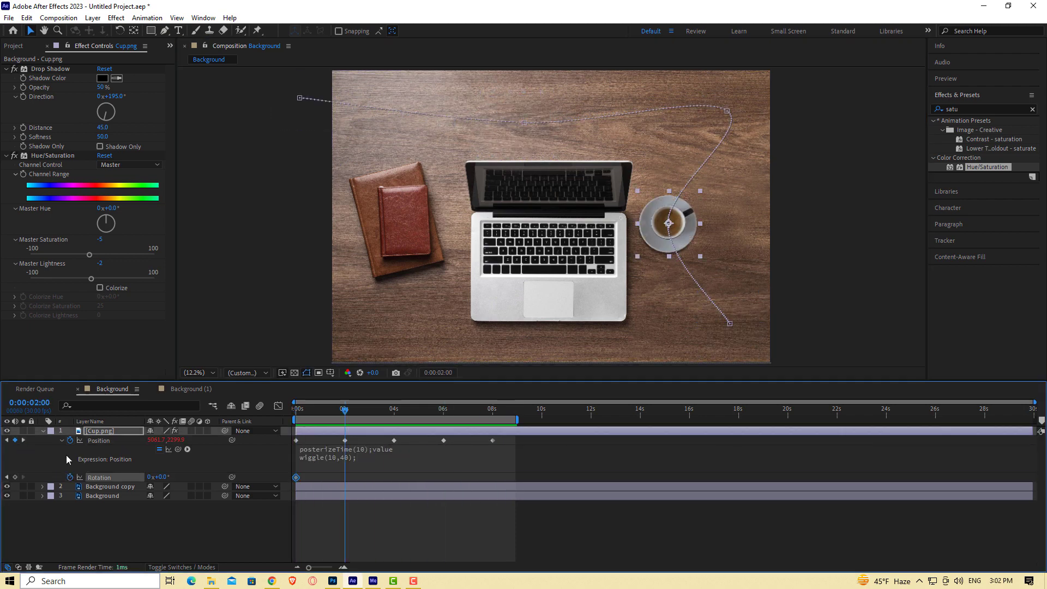
- Keyframe the cup's Drop Shadow Direction to 115° at 4 s and preview the animation
{"action": "left_click_drag", "start_coordinate": [342, 426], "coordinate": [475, 425]}
{"action": "key", "text": "space"}
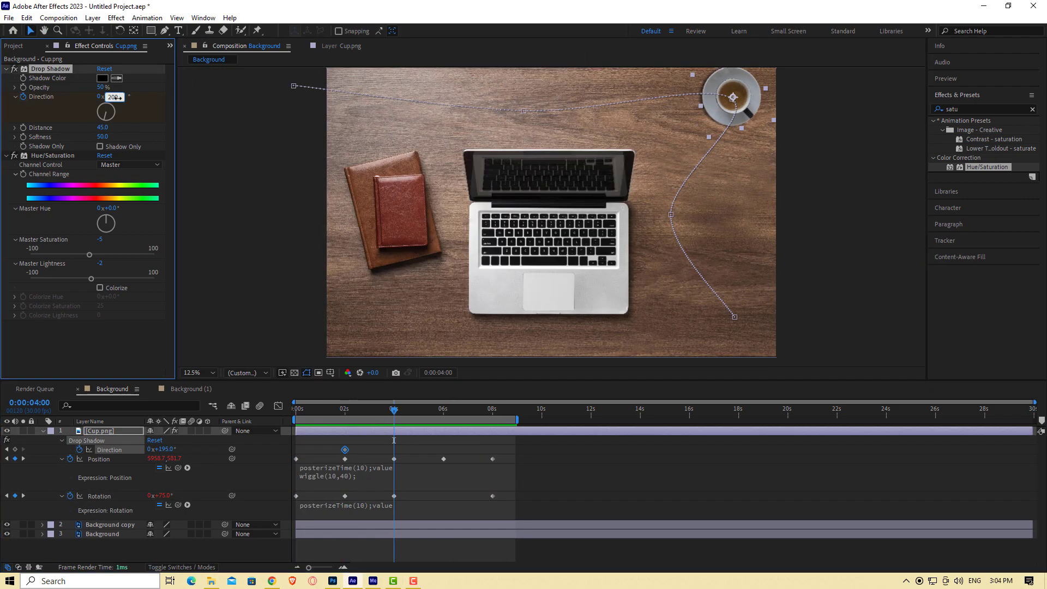
{"action": "left_click_drag", "start_coordinate": [105, 121], "coordinate": [123, 117]}
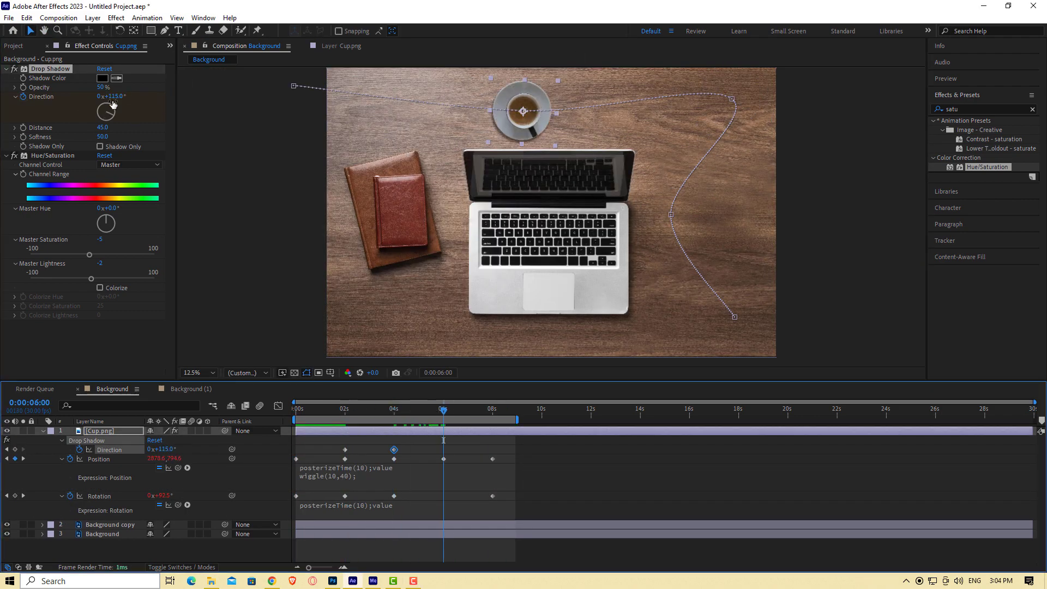
{"action": "key", "text": "space"}
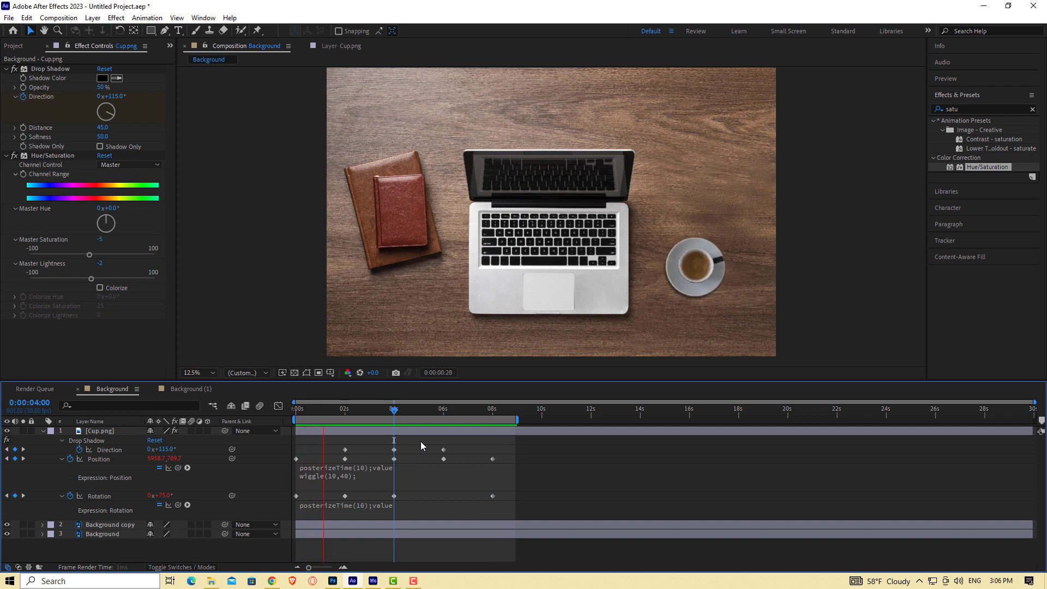
{"action": "key", "text": "space"}
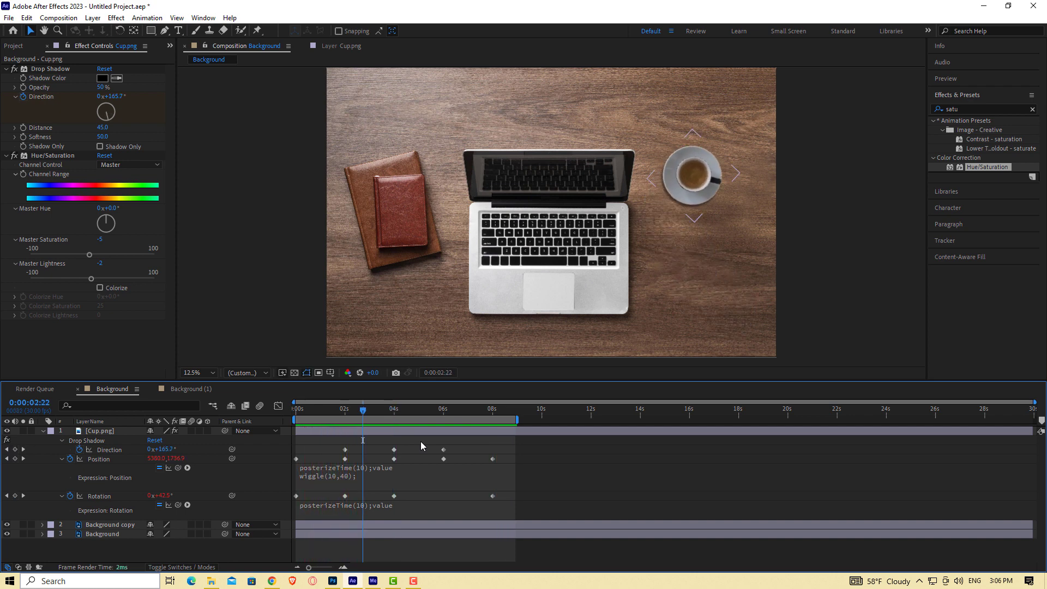
- Create a new adjustment layer above the cup layer
{"action": "left_click", "coordinate": [92, 18]}
{"action": "mouse_move", "coordinate": [142, 30]}
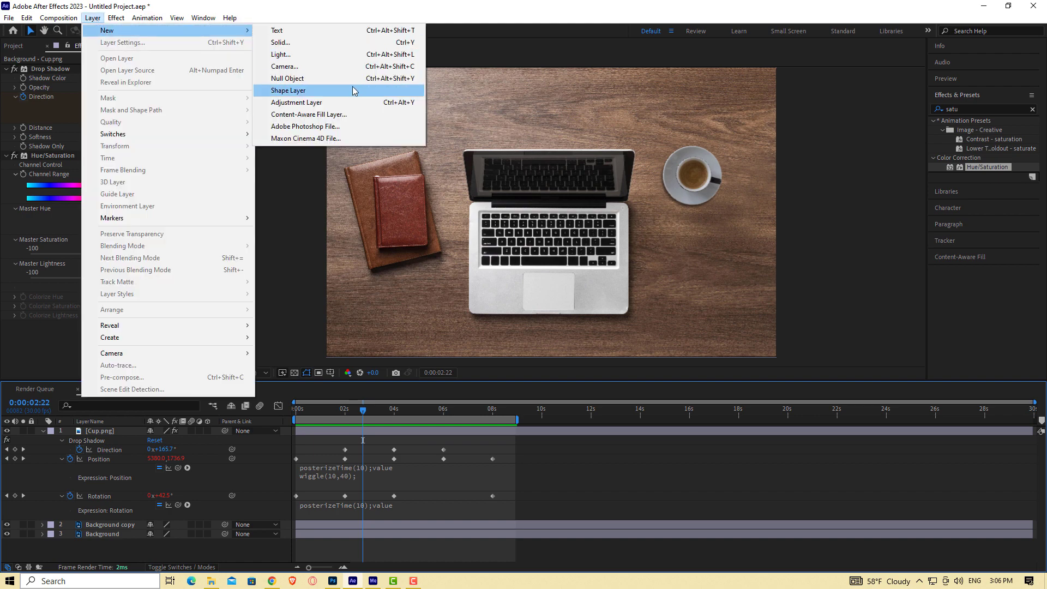
{"action": "left_click", "coordinate": [349, 103]}
- Search the effects for "lut"
{"action": "left_click", "coordinate": [1005, 108]}
{"action": "key", "text": "BackSpace"}
{"action": "key", "text": "BackSpace"}
{"action": "key", "text": "BackSpace"}
{"action": "key", "text": "BackSpace"}
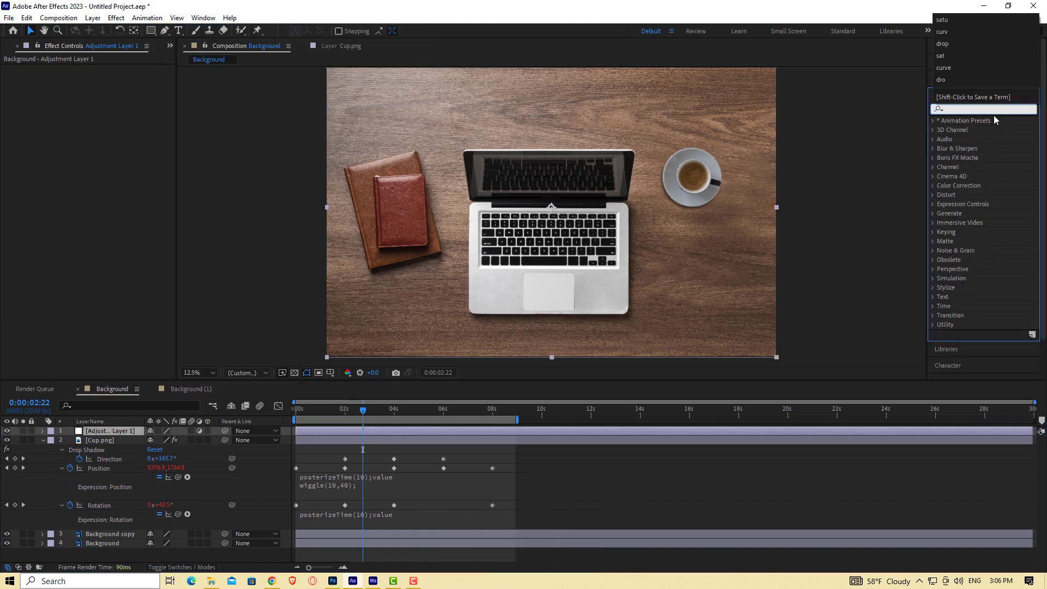
{"action": "type", "text": "lut"}
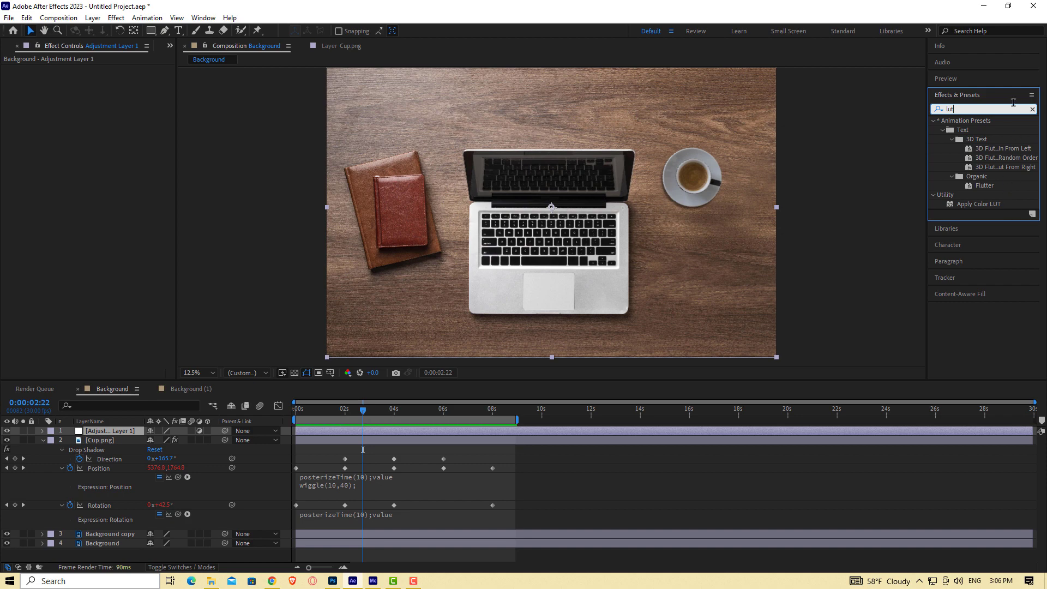
- Search the effects for "color" and look through the Color Correction effects
{"action": "key", "text": "BackSpace"}
{"action": "key", "text": "BackSpace"}
{"action": "key", "text": "BackSpace"}
{"action": "type", "text": "colo"}
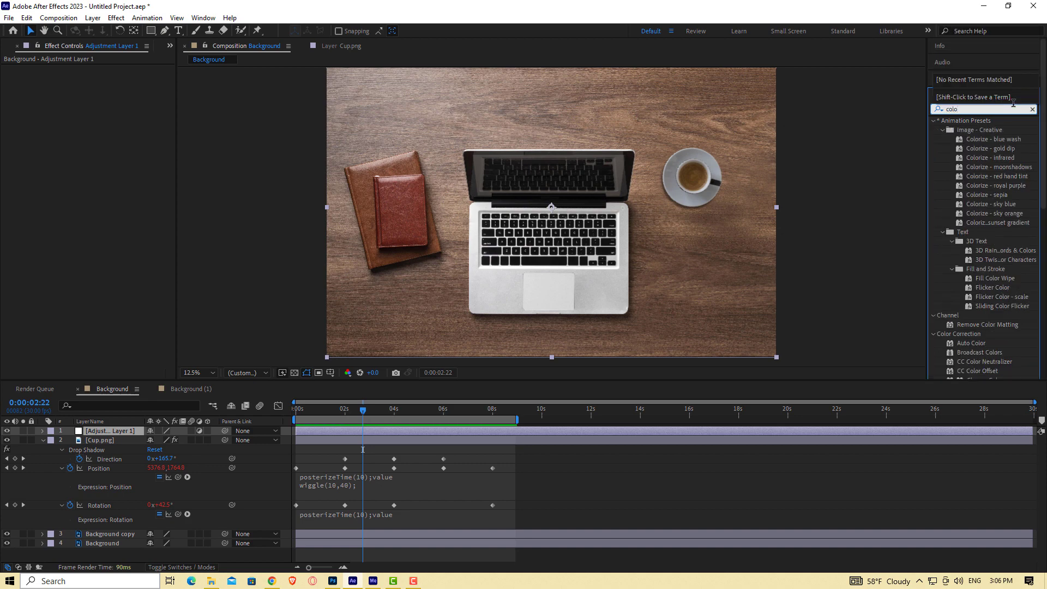
{"action": "type", "text": "e"}
{"action": "key", "text": "BackSpace"}
{"action": "type", "text": "r"}
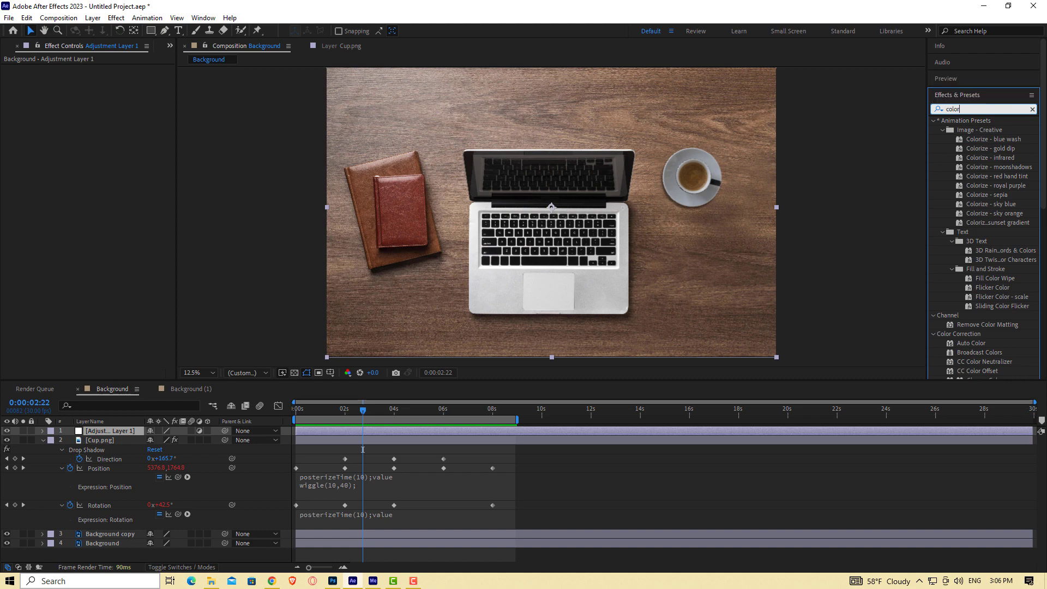
{"action": "scroll", "coordinate": [988, 175], "scroll_direction": "down", "scroll_amount": 2}
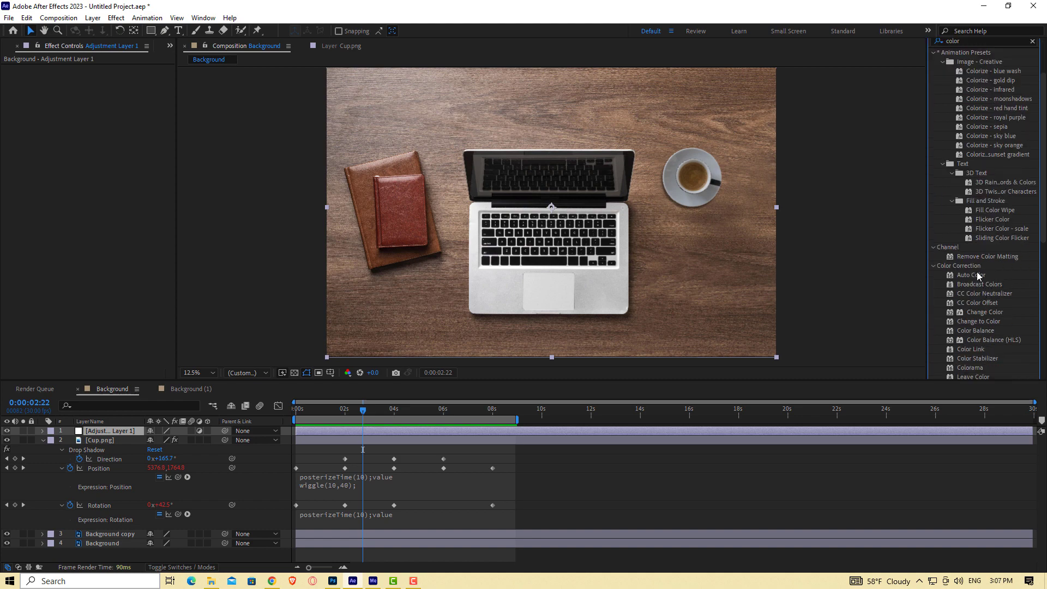
{"action": "left_click", "coordinate": [976, 275]}
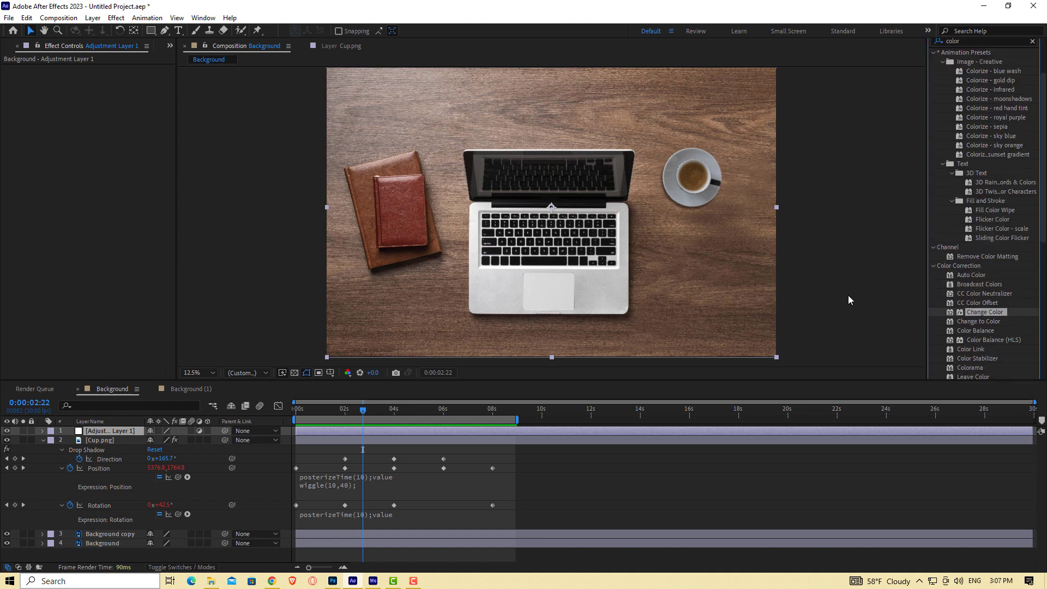
- Delete the adjustment layer above the cup layer
{"action": "left_click", "coordinate": [844, 294]}
{"action": "left_click", "coordinate": [139, 431]}
{"action": "key", "text": "Delete"}
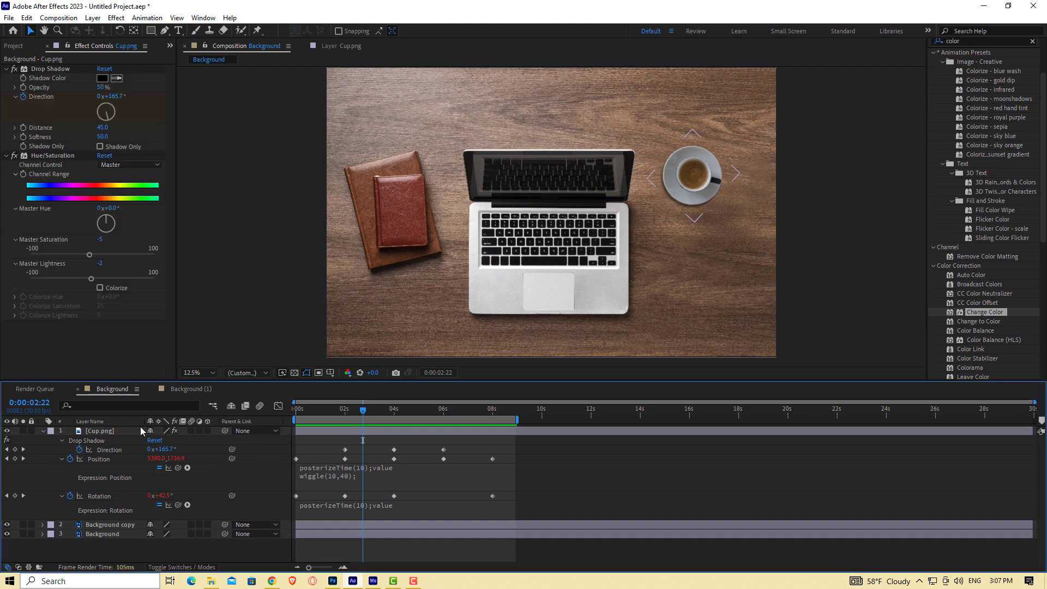
- Add the Background composition to the render queue and view the QuickTime video codec options for its output module
{"action": "key", "text": "ctrl+m"}
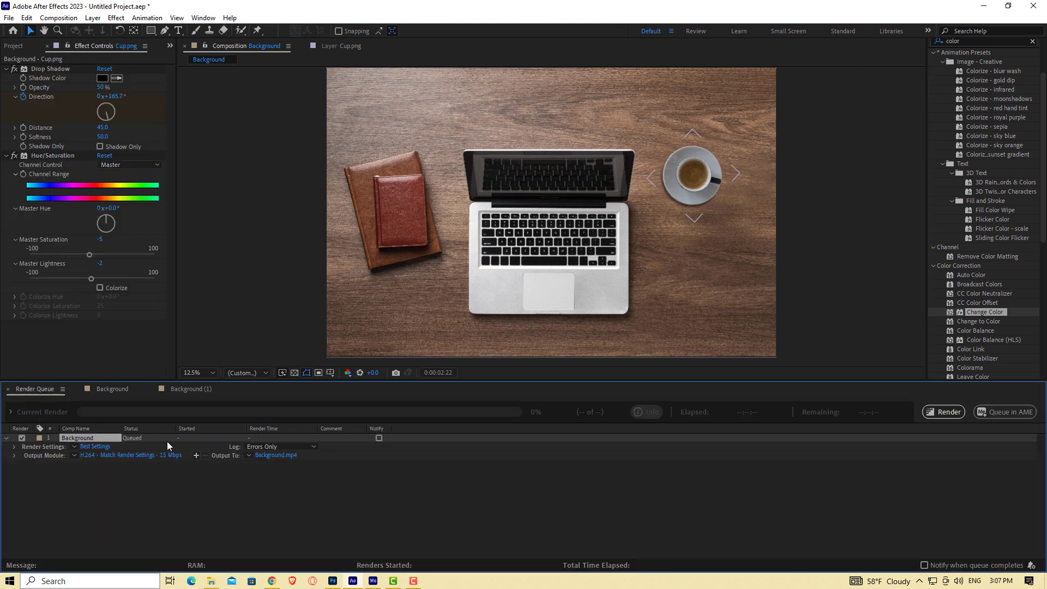
{"action": "left_click", "coordinate": [170, 455]}
{"action": "left_click", "coordinate": [523, 156]}
{"action": "left_click", "coordinate": [506, 281]}
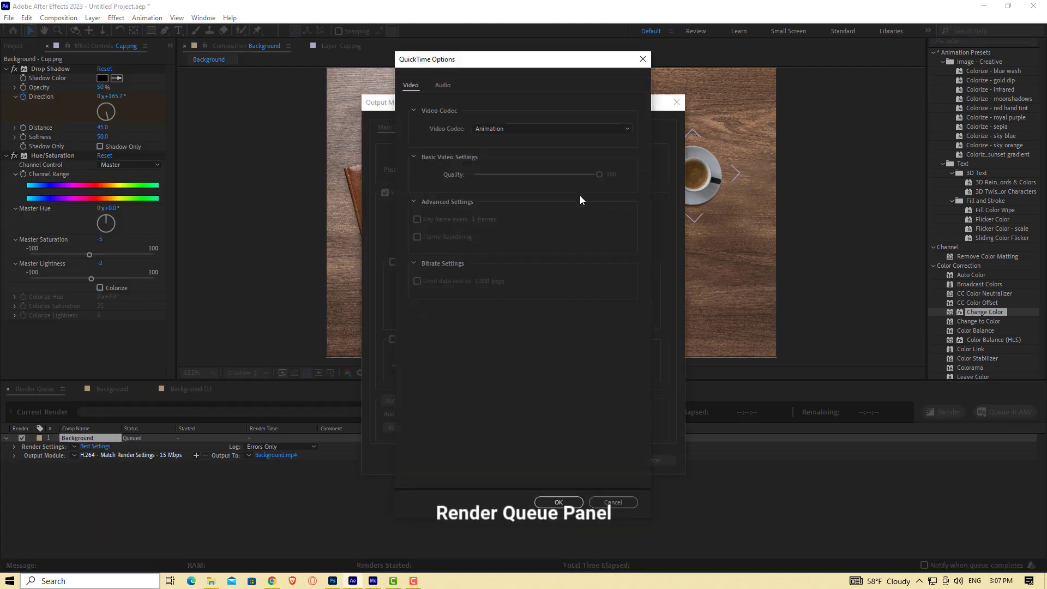
{"action": "left_click", "coordinate": [561, 129]}
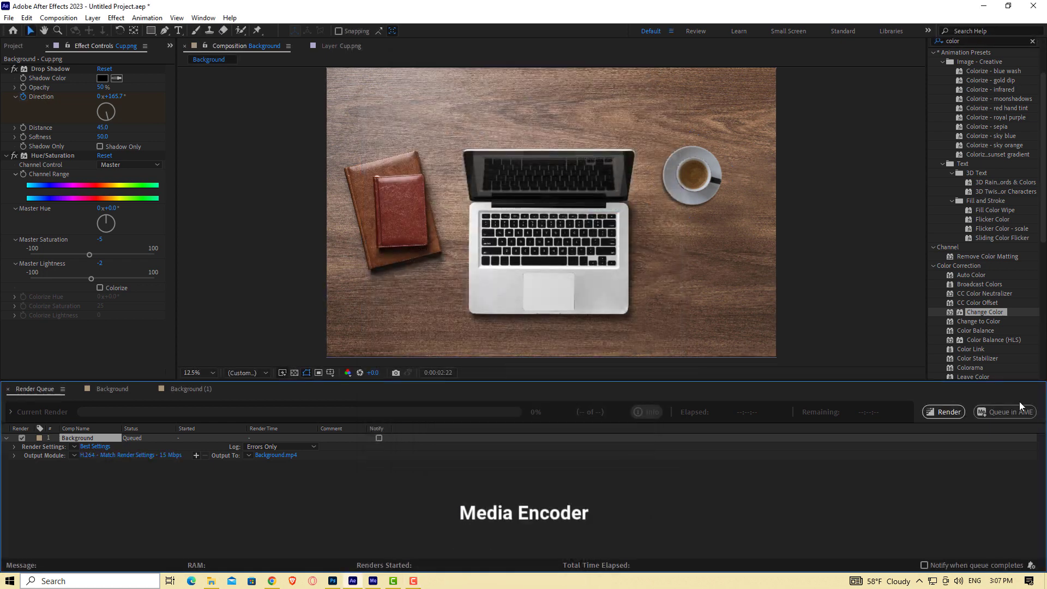
- Send the queued composition to Adobe Media Encoder, set its export format to Animated GIF and review the preset and video settings
{"action": "left_click", "coordinate": [1016, 409]}
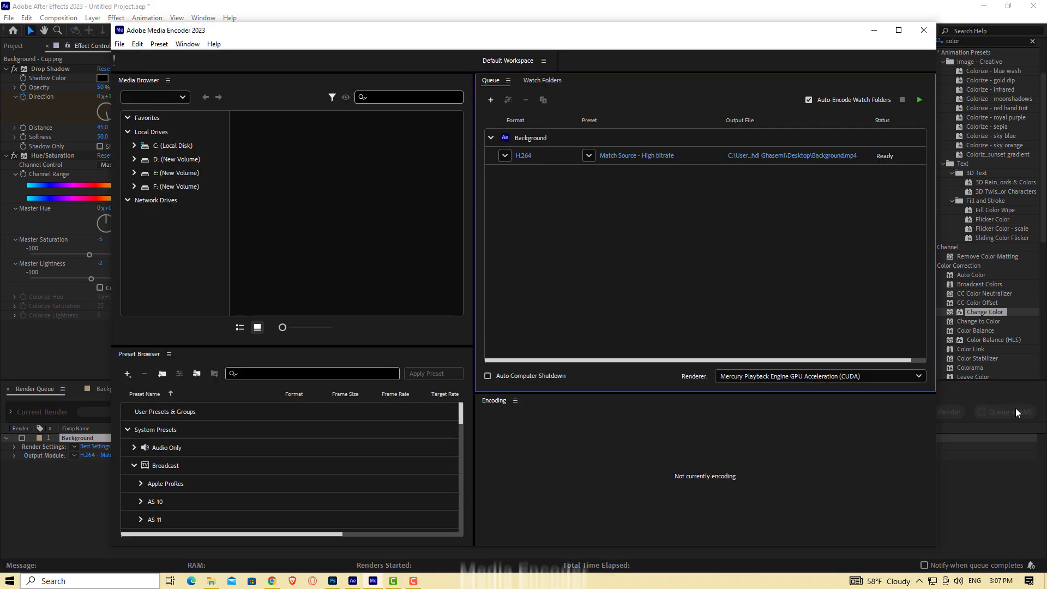
{"action": "left_click", "coordinate": [523, 156]}
{"action": "left_click", "coordinate": [708, 102]}
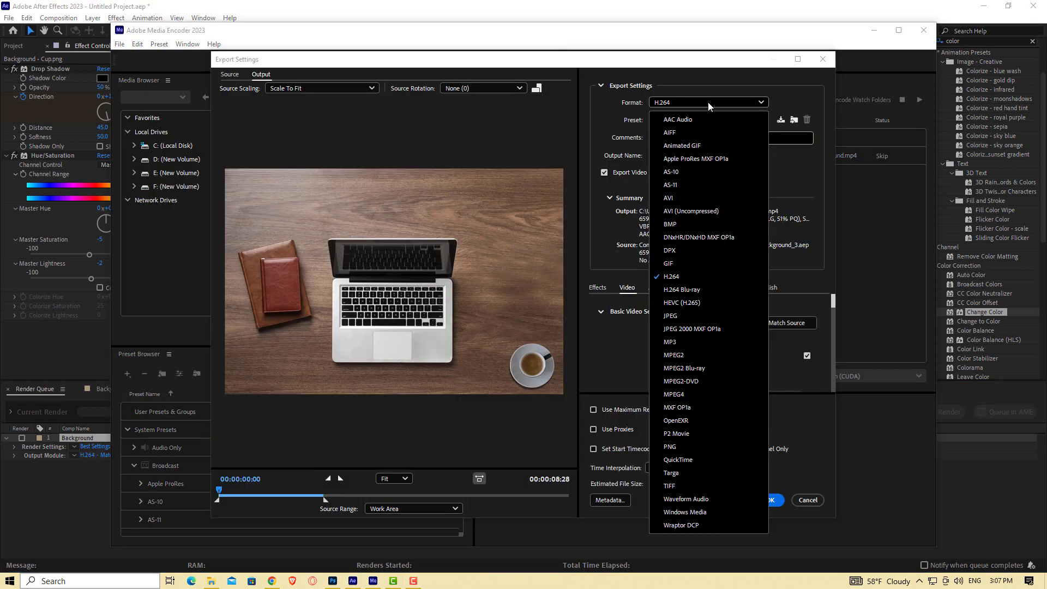
{"action": "left_click", "coordinate": [722, 146]}
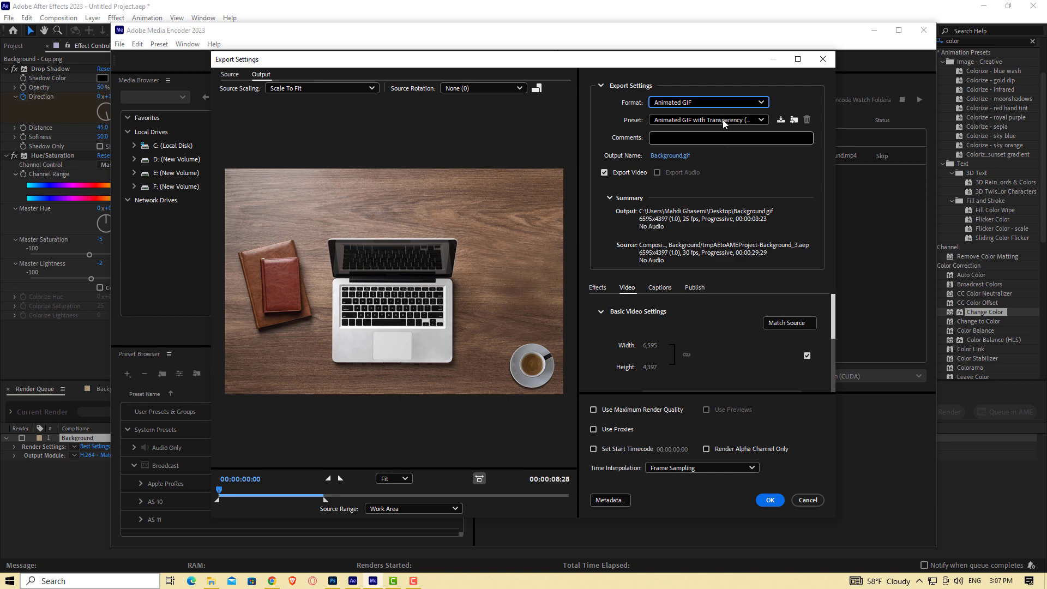
{"action": "left_click", "coordinate": [722, 120]}
{"action": "scroll", "coordinate": [824, 373], "scroll_direction": "down", "scroll_amount": 5}
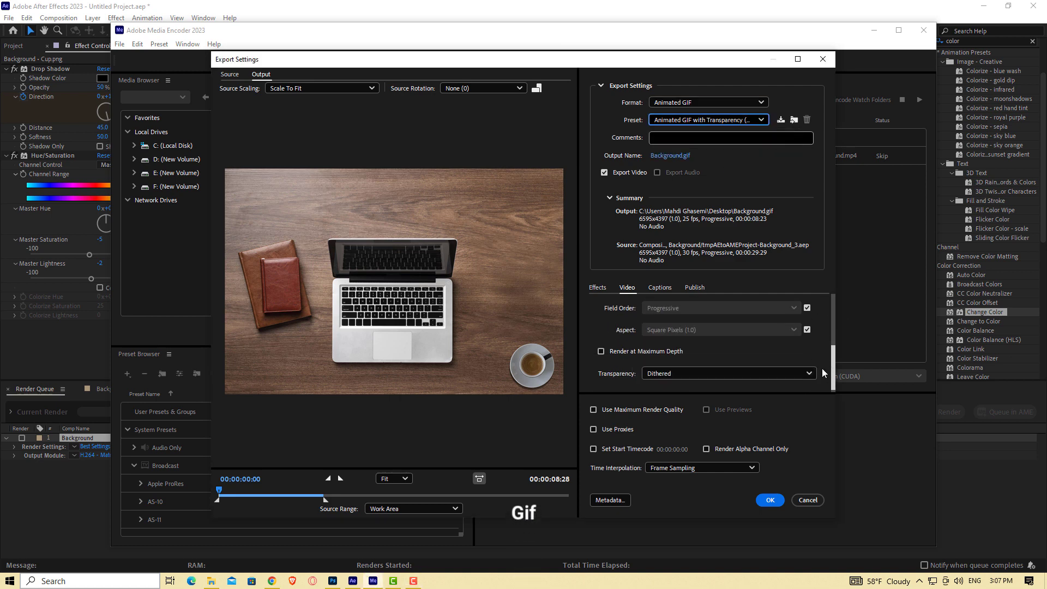